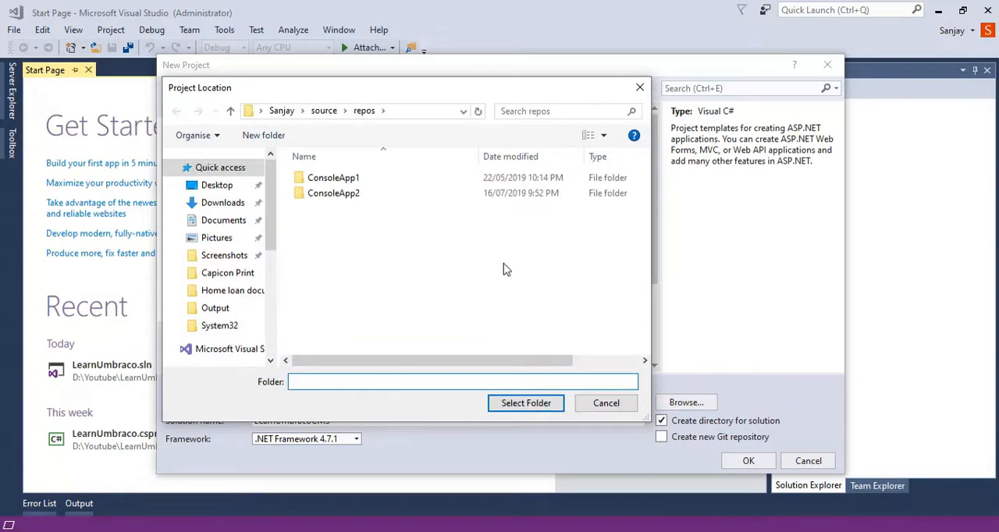
- Create a folder named Test on the New Volume (D:) drive while choosing the project location
{"action": "scroll", "coordinate": [272, 227], "scroll_direction": "down", "scroll_amount": 1}
{"action": "left_click_drag", "start_coordinate": [272, 228], "coordinate": [275, 292]}
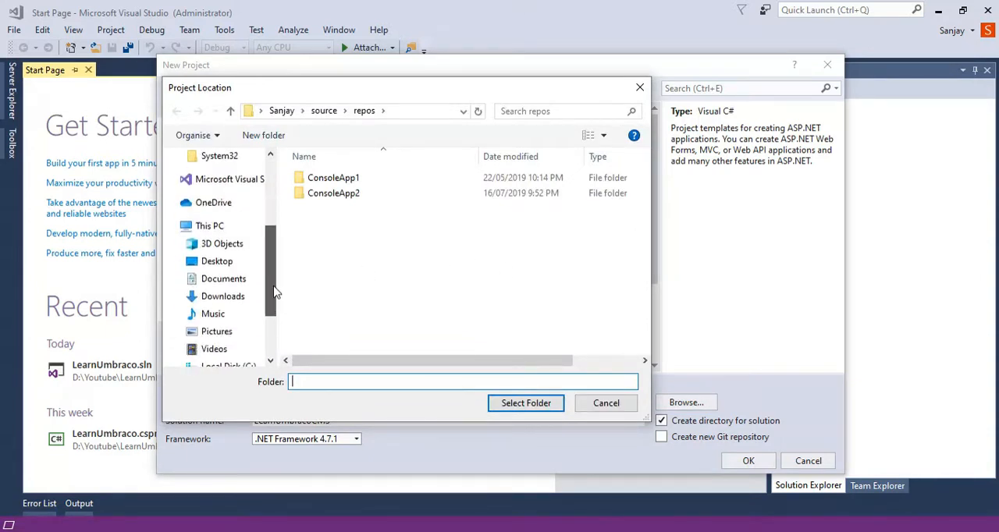
{"action": "left_click", "coordinate": [215, 226]}
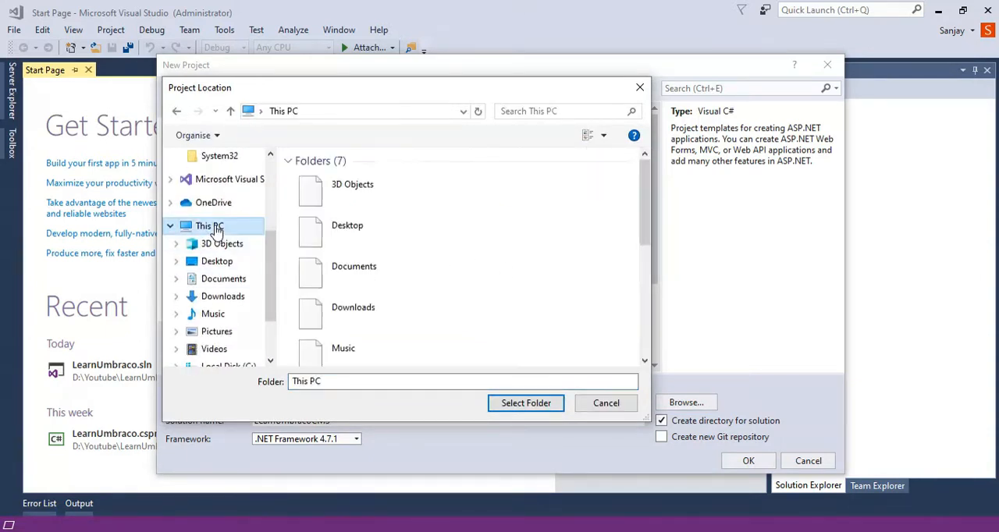
{"action": "scroll", "coordinate": [531, 247], "scroll_direction": "down", "scroll_amount": 5}
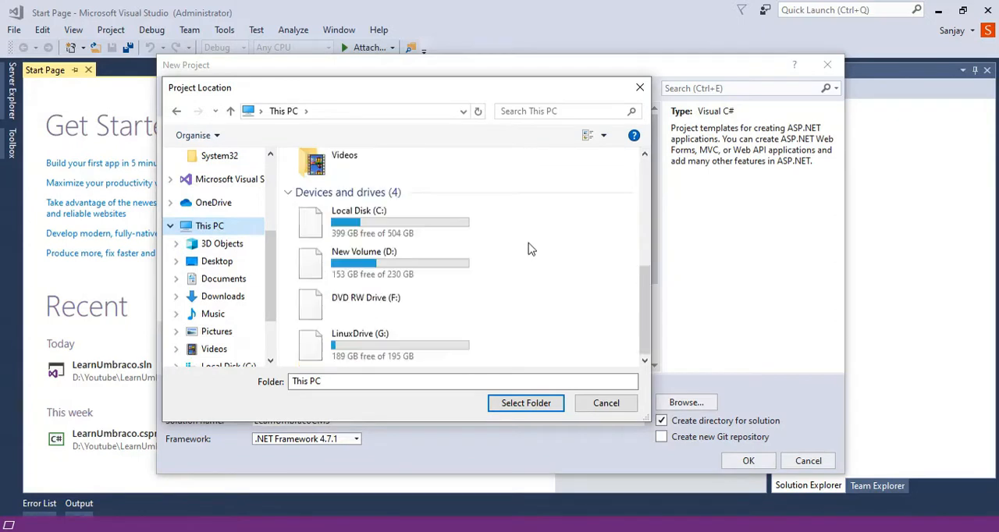
{"action": "double_click", "coordinate": [380, 266]}
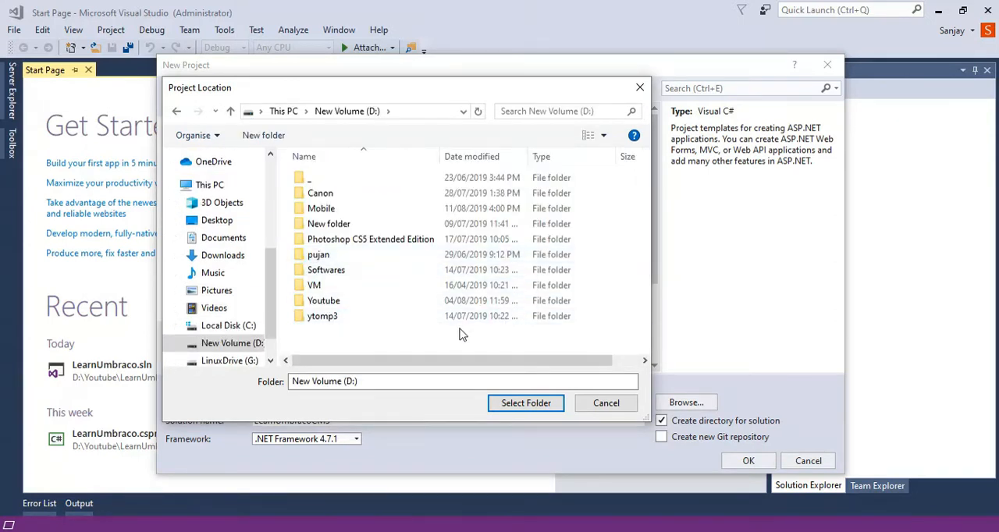
{"action": "key", "text": "ctrl+shift+n"}
{"action": "type", "text": "Test"}
{"action": "key", "text": "Return"}
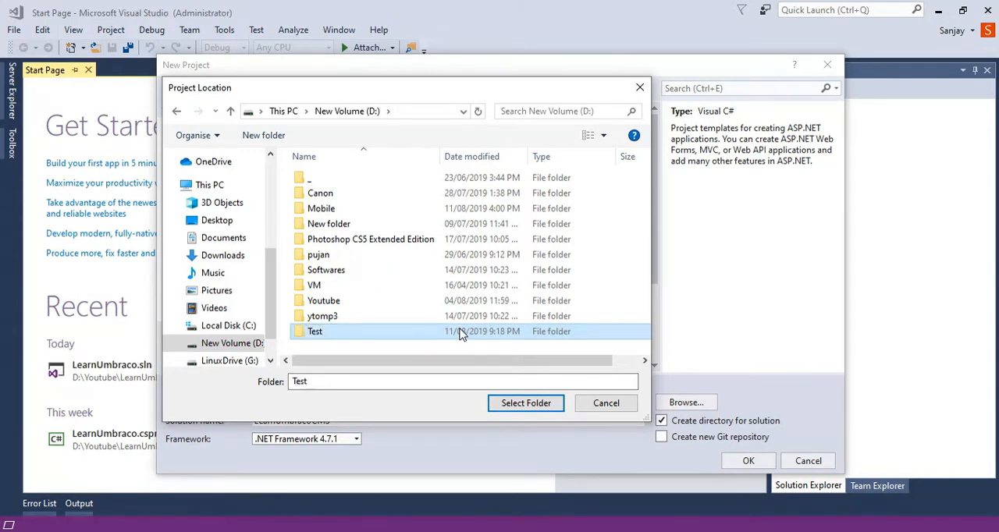
- Use the Test folder as the project location and create the LearnUmbracoCMS web application from the Empty template
{"action": "double_click", "coordinate": [367, 337]}
{"action": "left_click", "coordinate": [525, 404]}
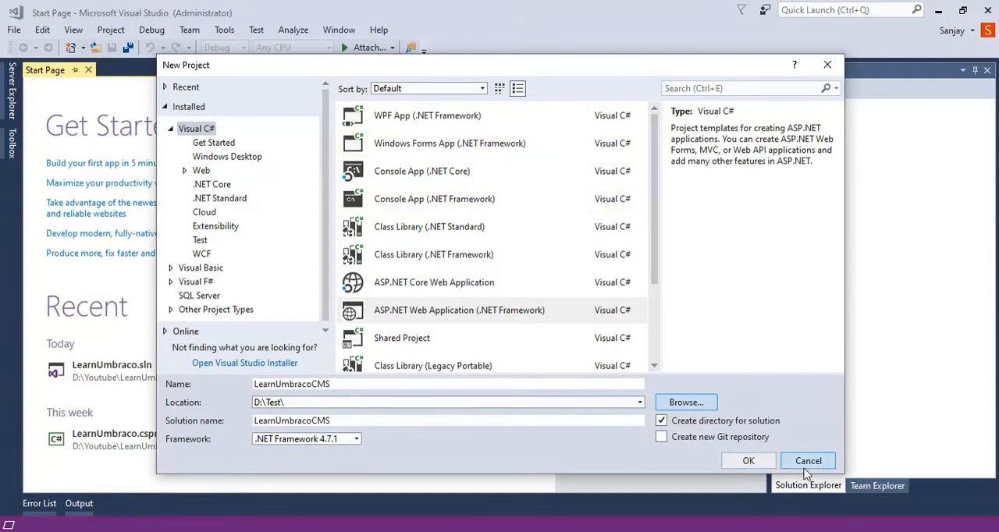
{"action": "left_click", "coordinate": [752, 462]}
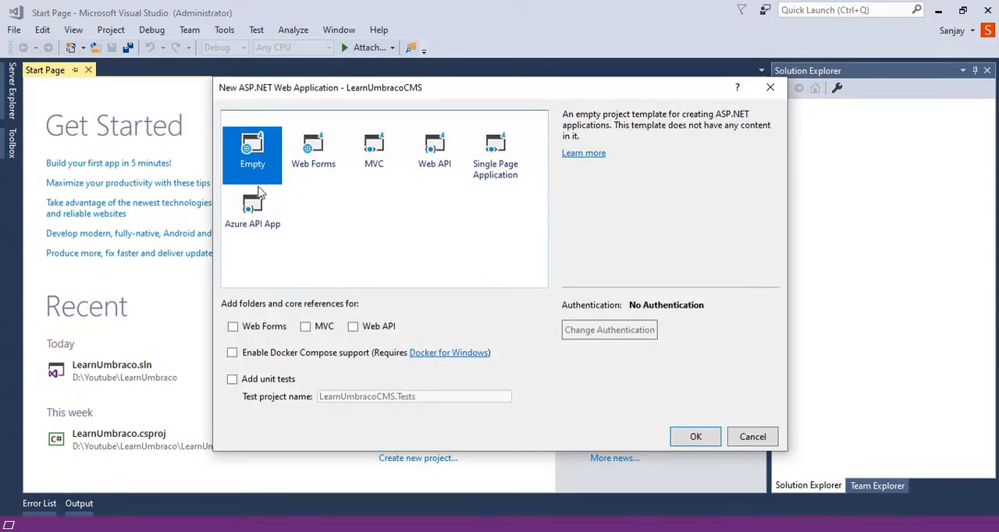
{"action": "left_click", "coordinate": [695, 438]}
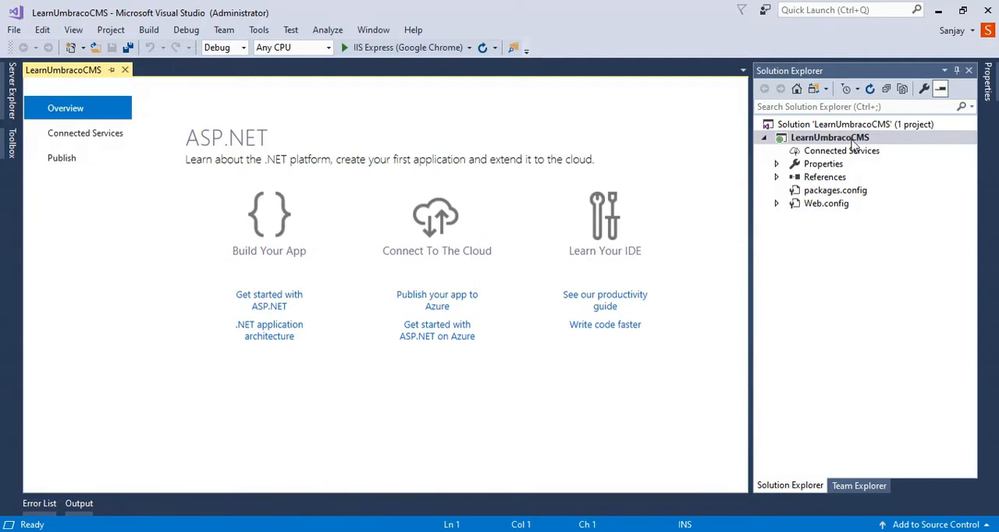
- Examine the new project's Properties, References and Web.config entries in the solution tree
{"action": "left_click", "coordinate": [776, 164]}
{"action": "left_click", "coordinate": [777, 164]}
{"action": "left_click", "coordinate": [777, 177]}
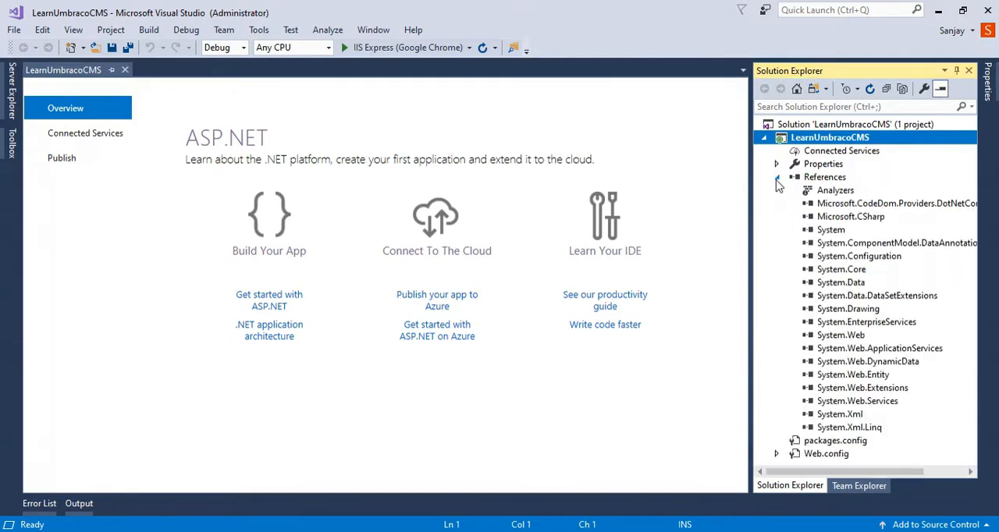
{"action": "left_click", "coordinate": [777, 177]}
{"action": "left_click", "coordinate": [776, 204]}
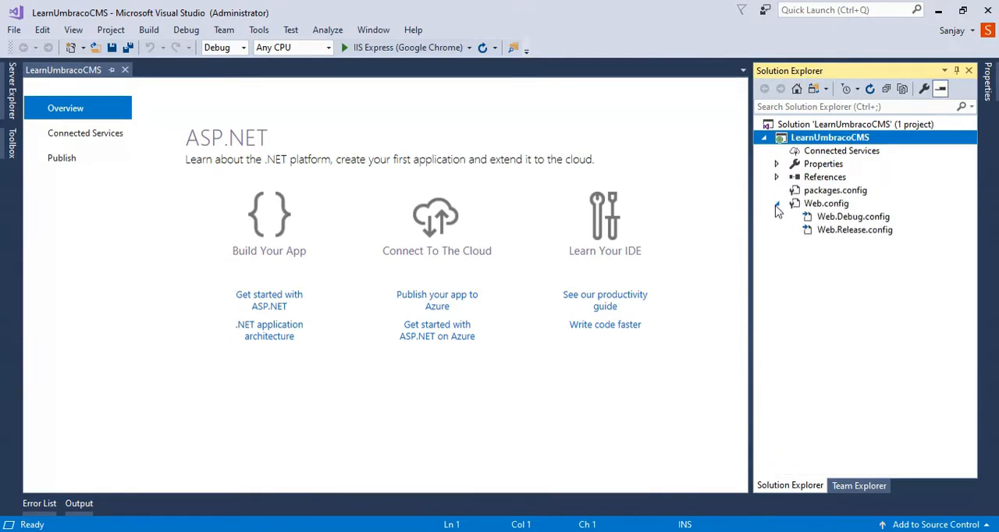
{"action": "left_click", "coordinate": [776, 204]}
{"action": "left_click", "coordinate": [764, 137]}
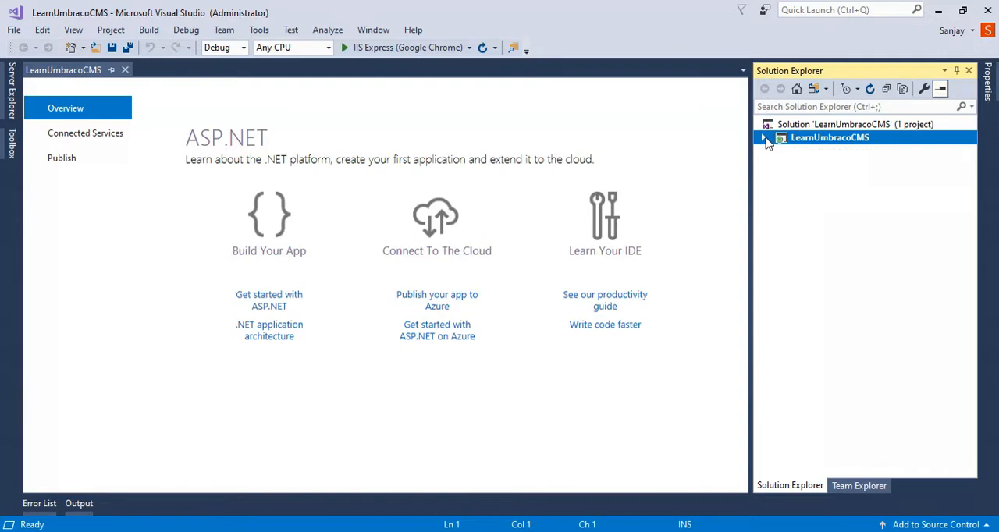
{"action": "left_click", "coordinate": [765, 138]}
{"action": "left_click", "coordinate": [765, 139]}
- Open NuGet package management for the solution and search the available online packages for UmbracoCMS
{"action": "left_click", "coordinate": [258, 30]}
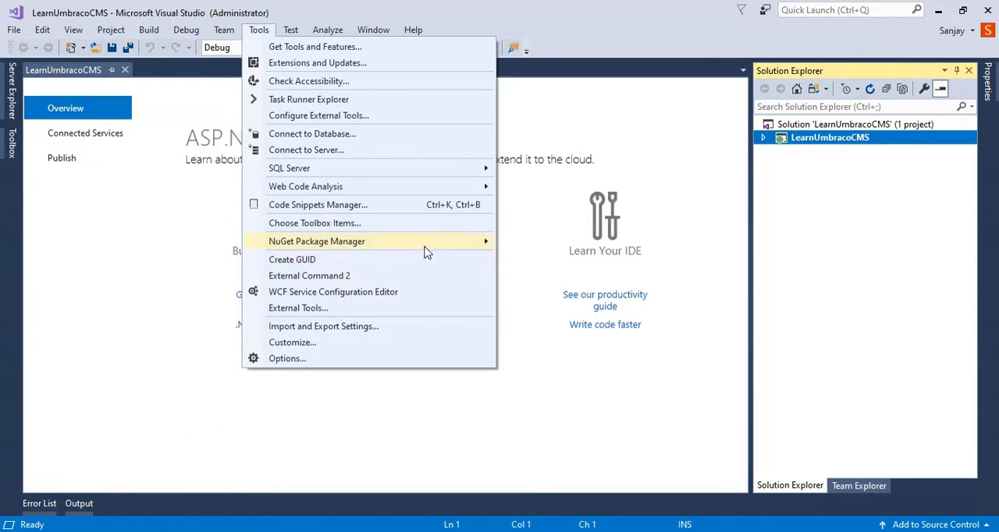
{"action": "mouse_move", "coordinate": [427, 251]}
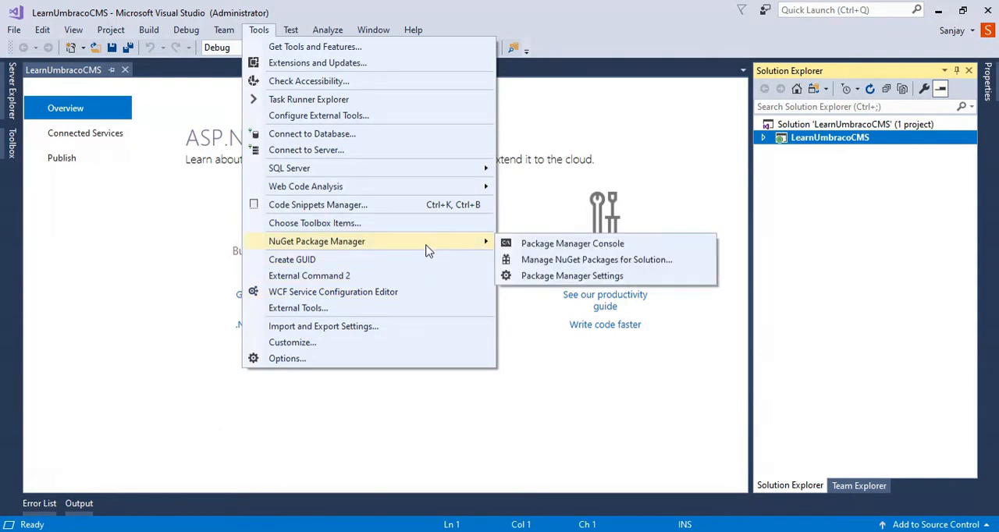
{"action": "left_click", "coordinate": [655, 261]}
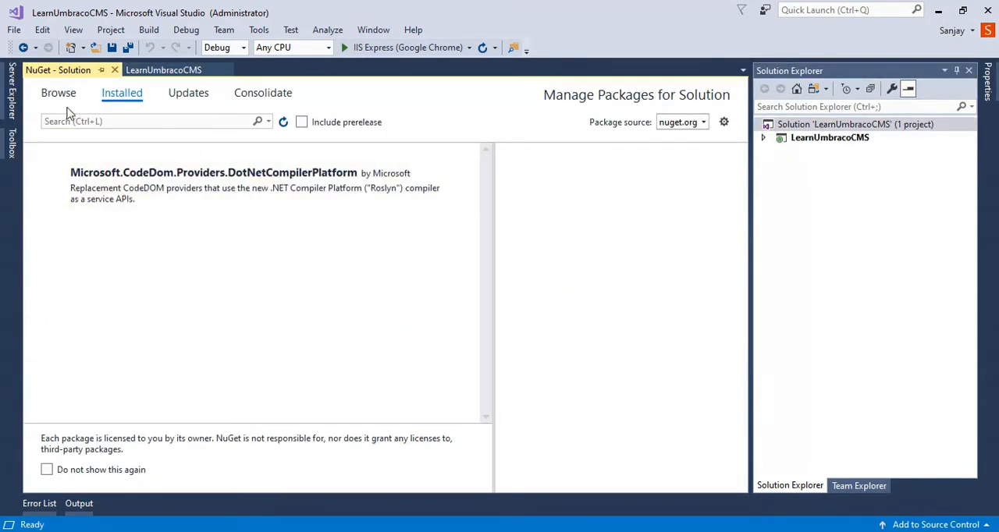
{"action": "left_click", "coordinate": [72, 105]}
{"action": "left_click", "coordinate": [143, 122]}
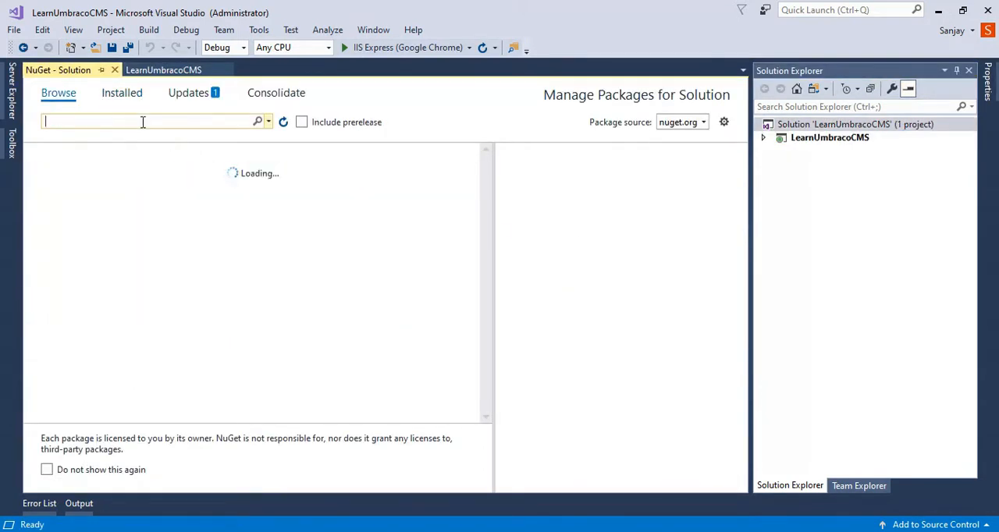
{"action": "type", "text": "Um"}
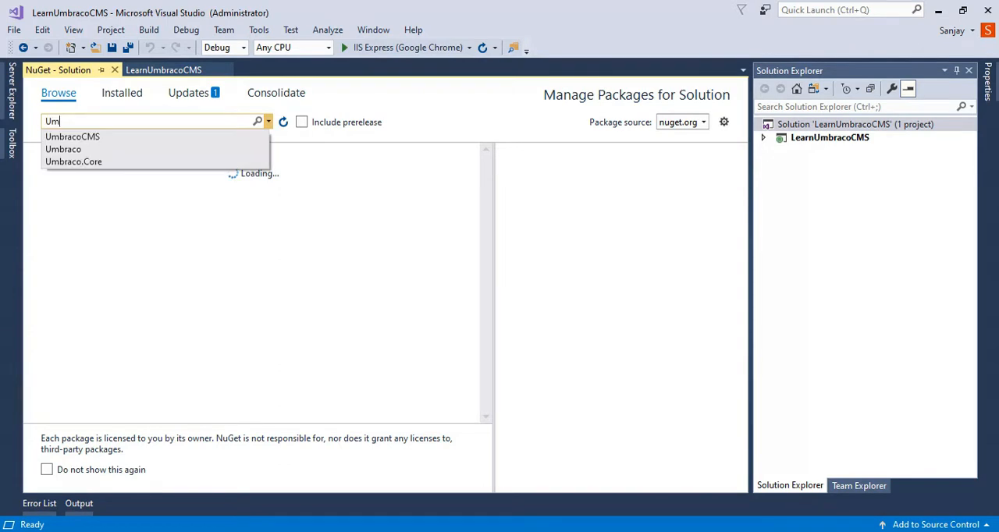
{"action": "key", "text": "Down"}
{"action": "key", "text": "Return"}
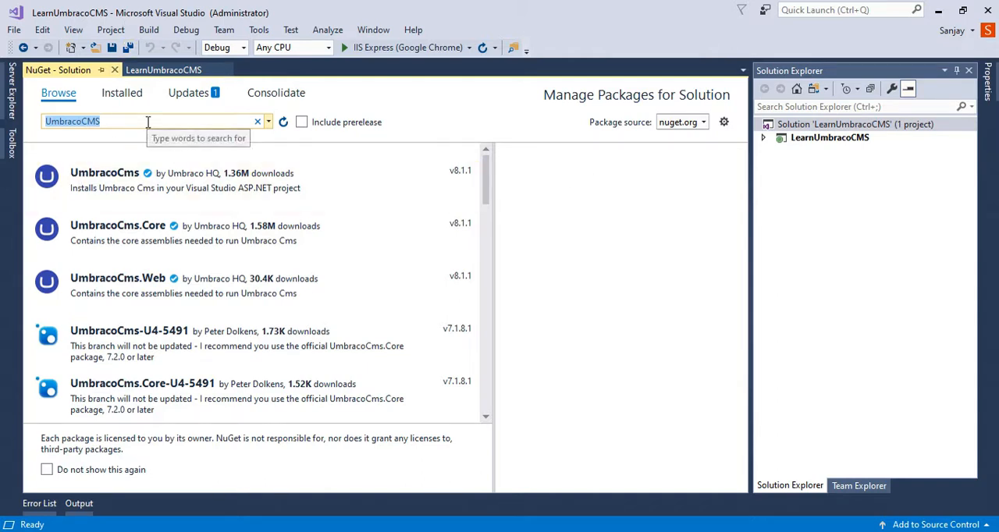
- Start installing version 7.13.2 of the UmbracoCms package into the LearnUmbracoCMS project
{"action": "left_click", "coordinate": [137, 180]}
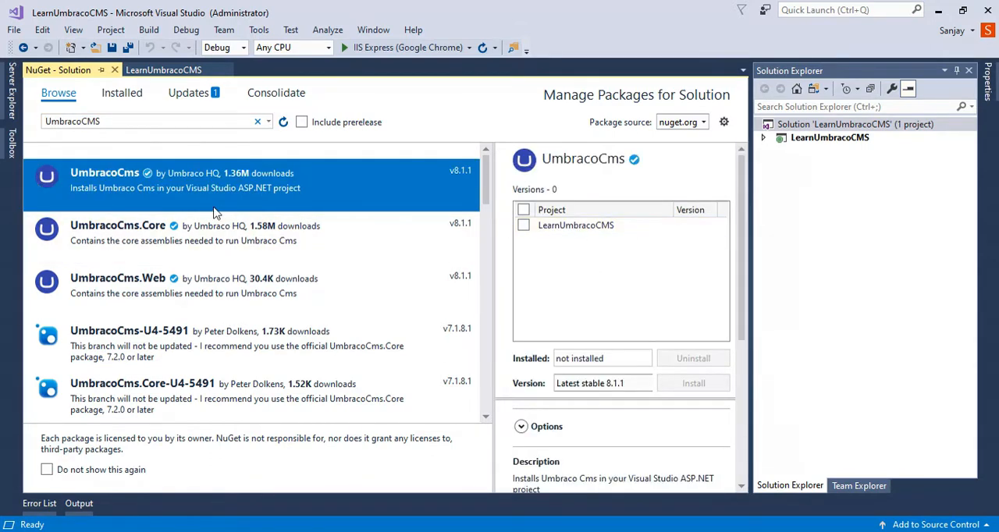
{"action": "left_click", "coordinate": [524, 225]}
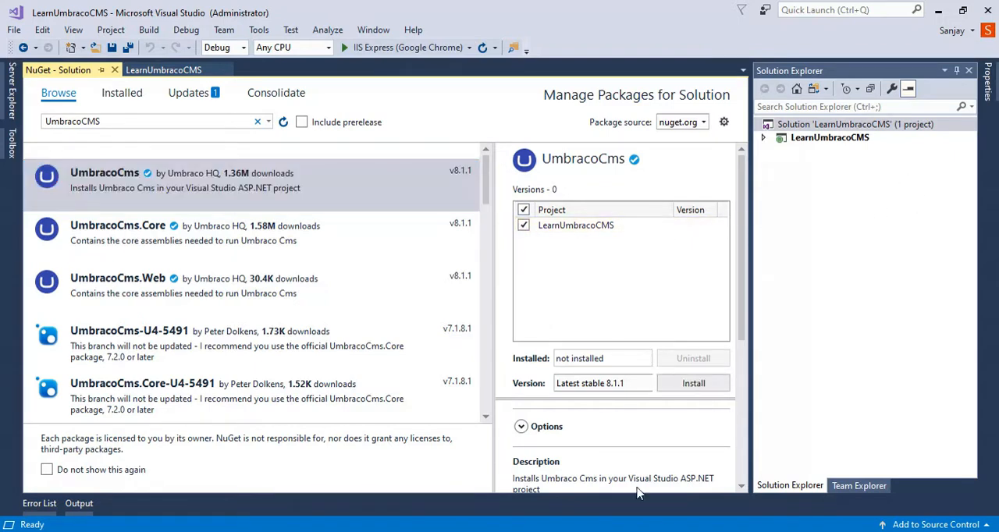
{"action": "left_click", "coordinate": [601, 388]}
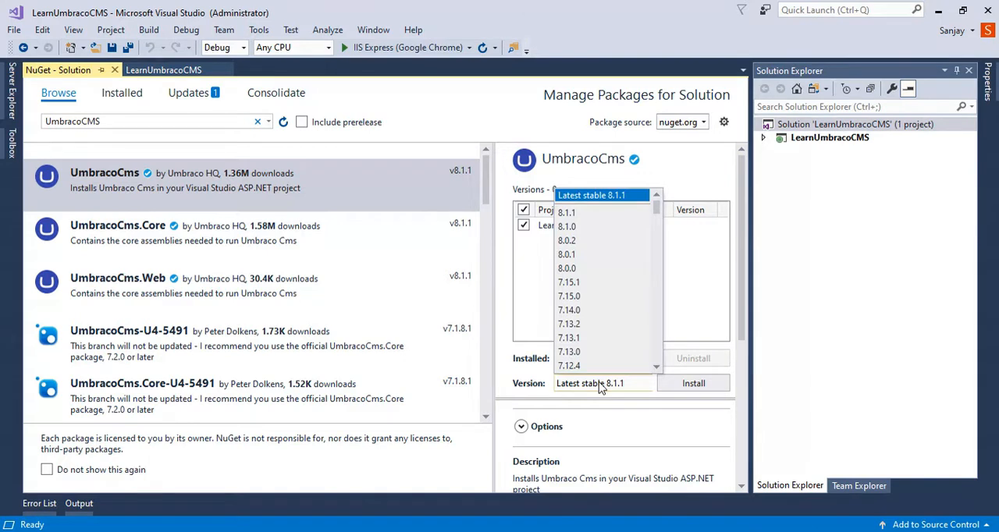
{"action": "scroll", "coordinate": [599, 305], "scroll_direction": "down", "scroll_amount": 1}
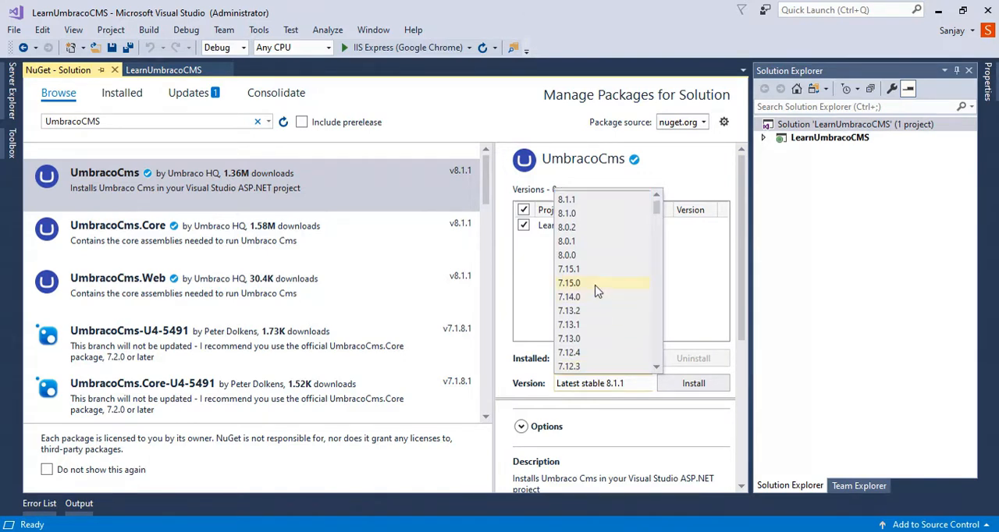
{"action": "left_click", "coordinate": [570, 311]}
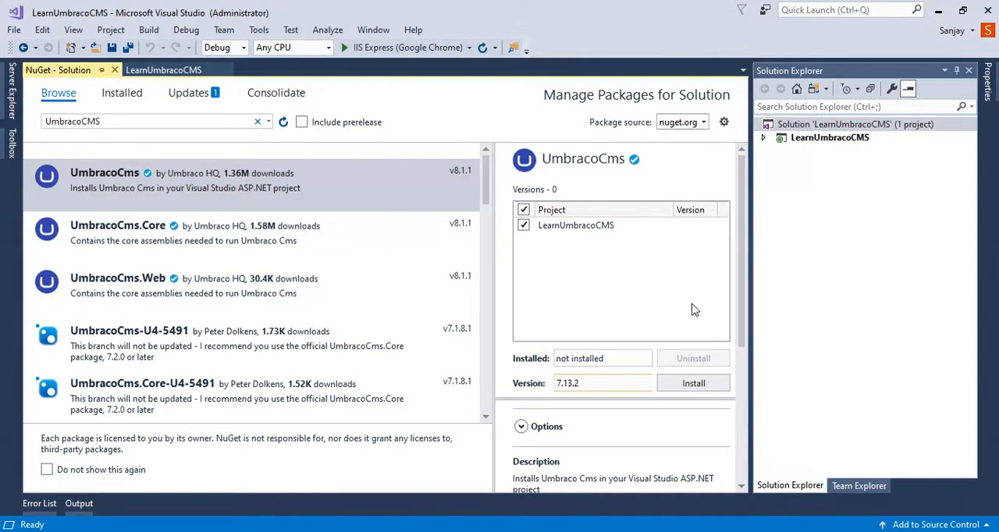
{"action": "left_click", "coordinate": [695, 385]}
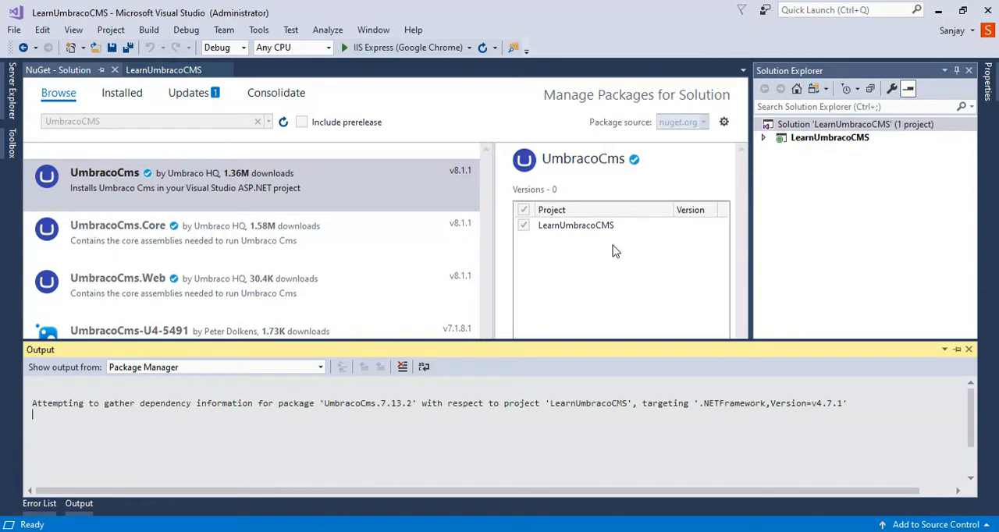
- Approve the previewed package changes, accept the license terms and dismiss the Internet Download Manager update offer
{"action": "left_click_drag", "start_coordinate": [390, 338], "coordinate": [508, 242]}
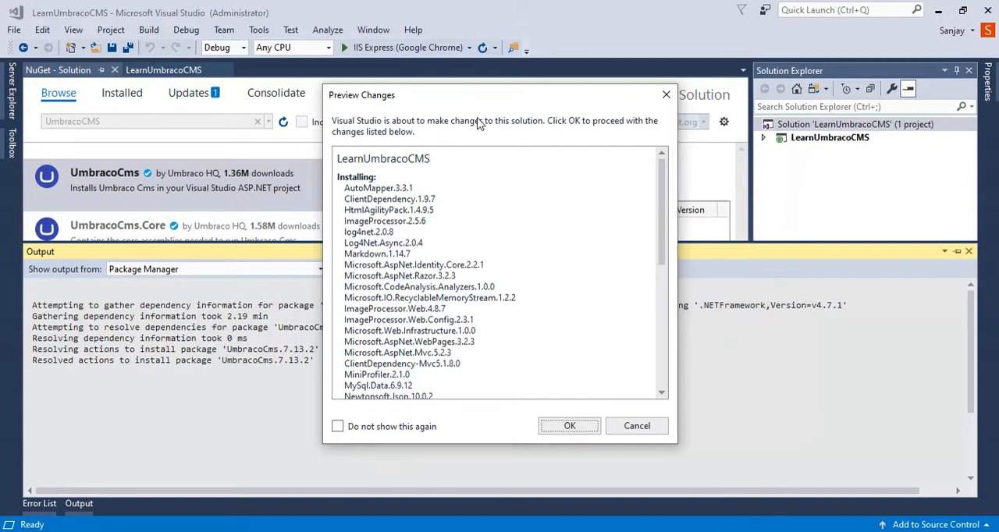
{"action": "scroll", "coordinate": [569, 286], "scroll_direction": "down", "scroll_amount": 10}
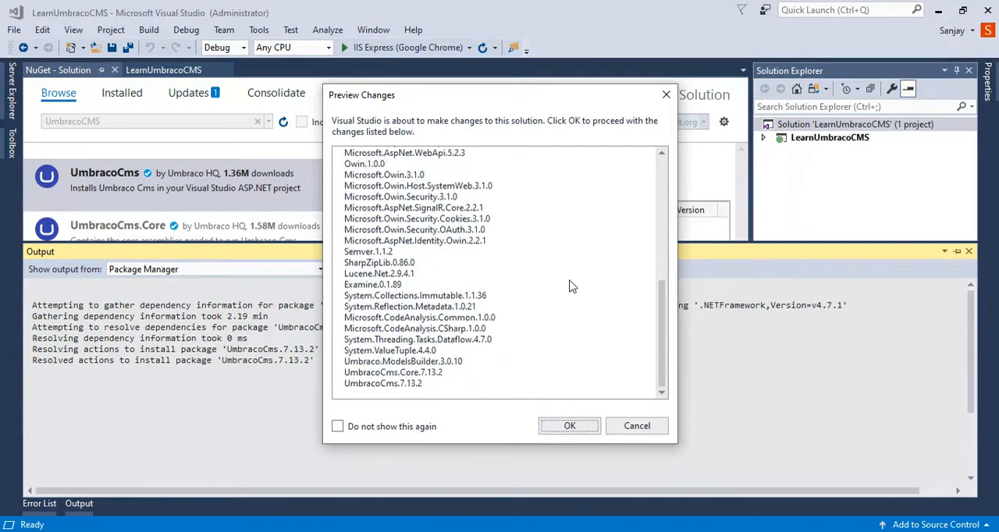
{"action": "left_click", "coordinate": [570, 428]}
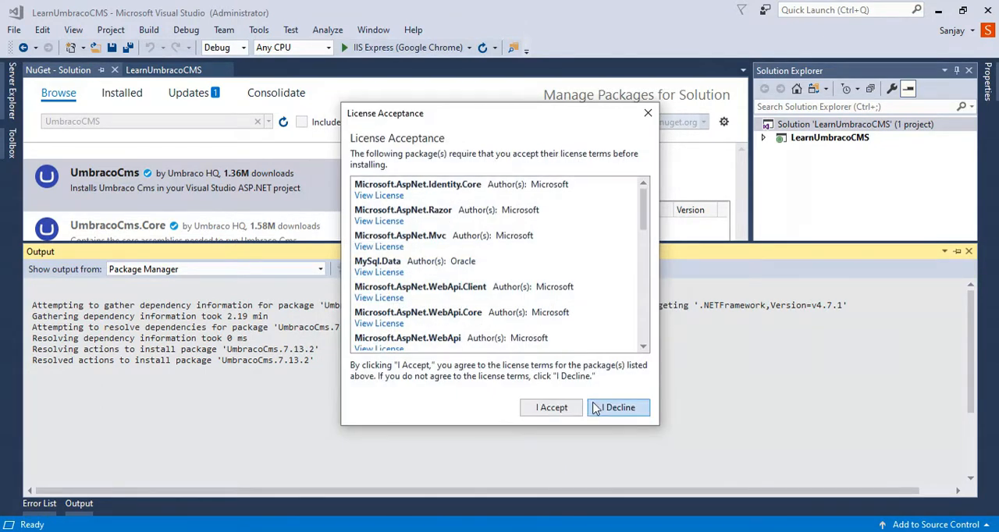
{"action": "left_click", "coordinate": [556, 407]}
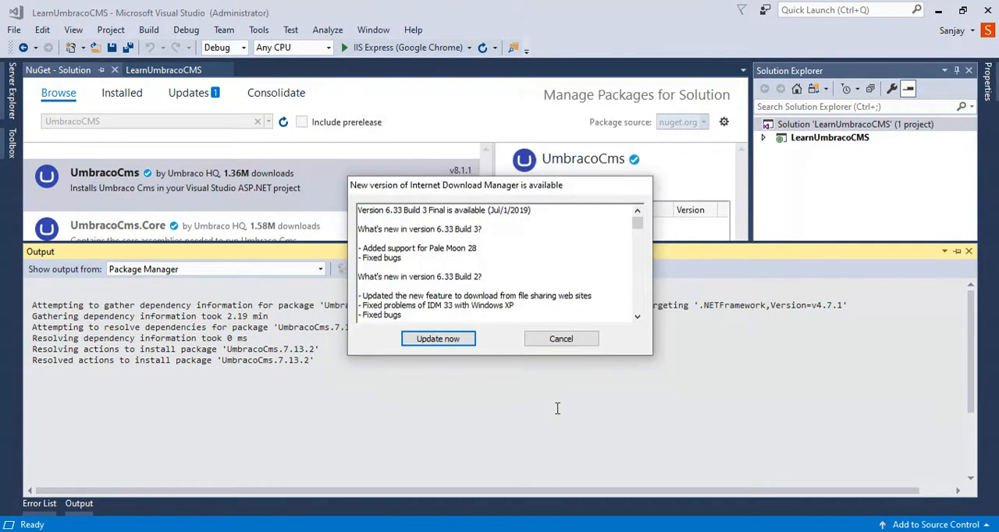
{"action": "left_click", "coordinate": [557, 338]}
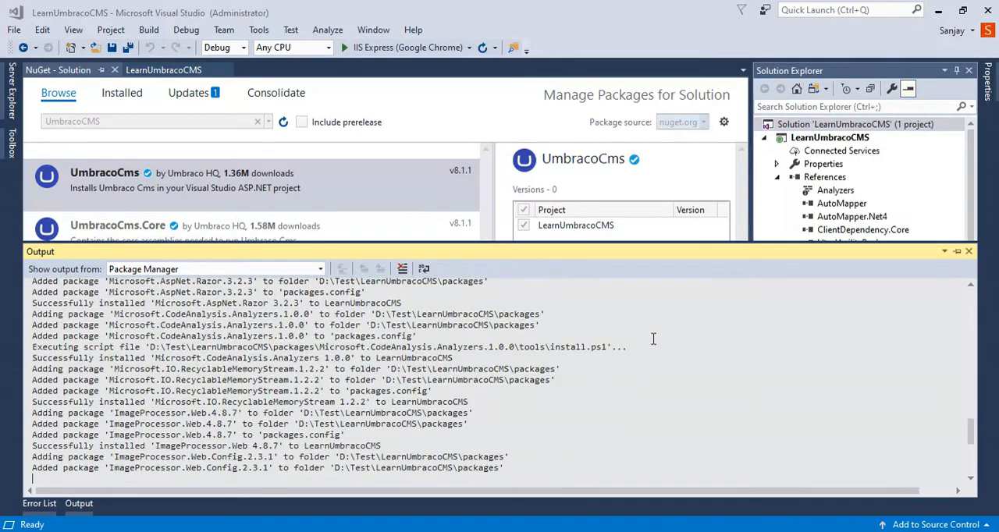
- Examine the project's References in the solution tree while the package installation runs
{"action": "left_click", "coordinate": [783, 222]}
{"action": "left_click", "coordinate": [778, 178]}
{"action": "left_click", "coordinate": [778, 178]}
{"action": "left_click", "coordinate": [778, 178]}
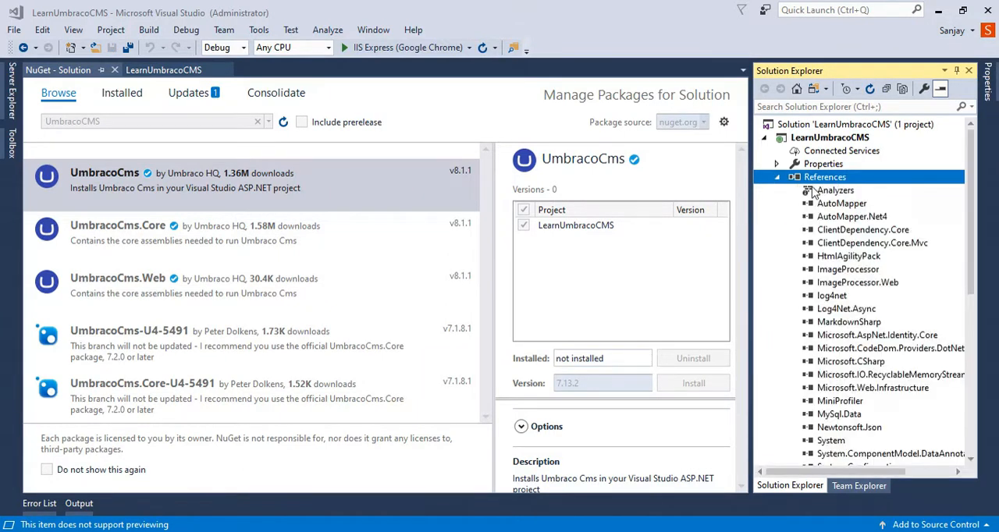
{"action": "left_click", "coordinate": [779, 180]}
{"action": "left_click", "coordinate": [778, 178]}
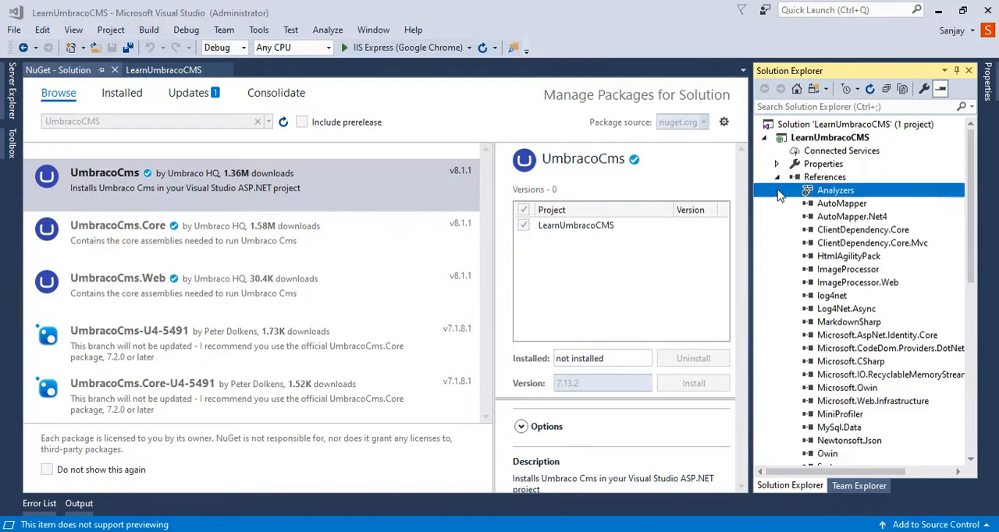
{"action": "left_click", "coordinate": [777, 179]}
{"action": "left_click", "coordinate": [777, 179]}
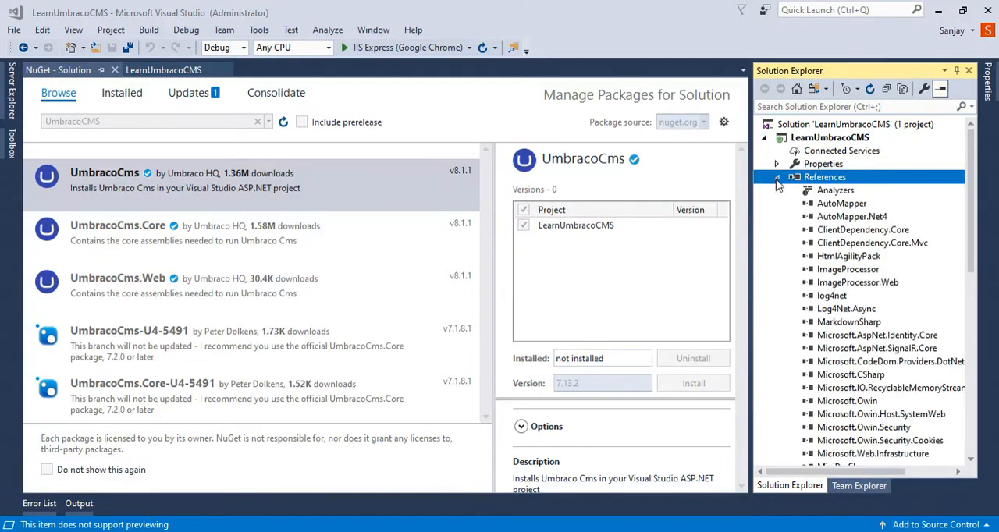
{"action": "left_click", "coordinate": [777, 179]}
{"action": "left_click", "coordinate": [777, 179]}
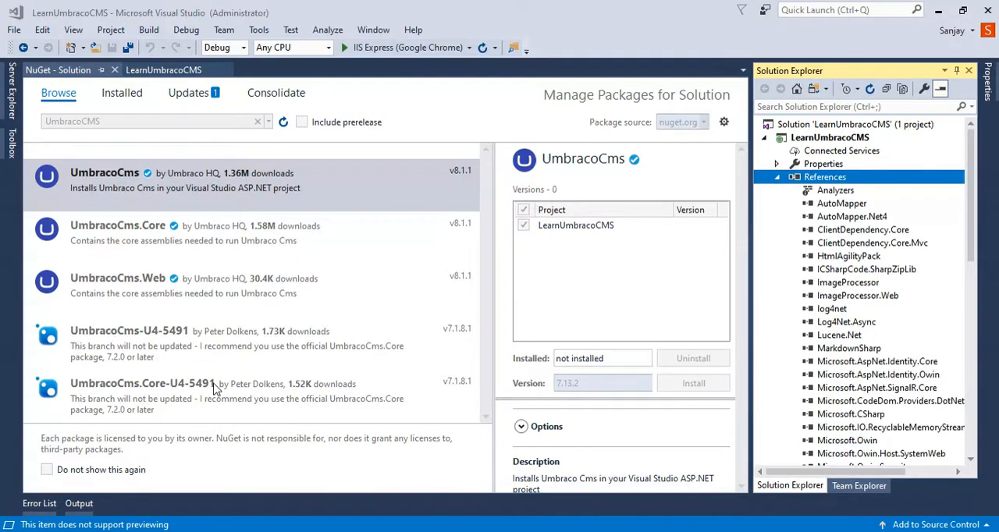
{"action": "left_click", "coordinate": [777, 178]}
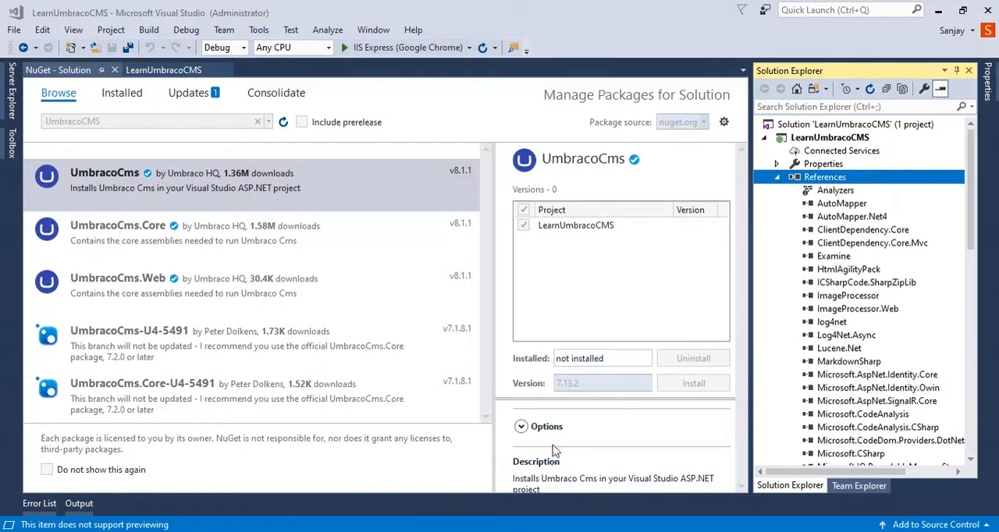
- Show the Package Manager output and enlarge its pane to follow the installation log
{"action": "left_click", "coordinate": [79, 503]}
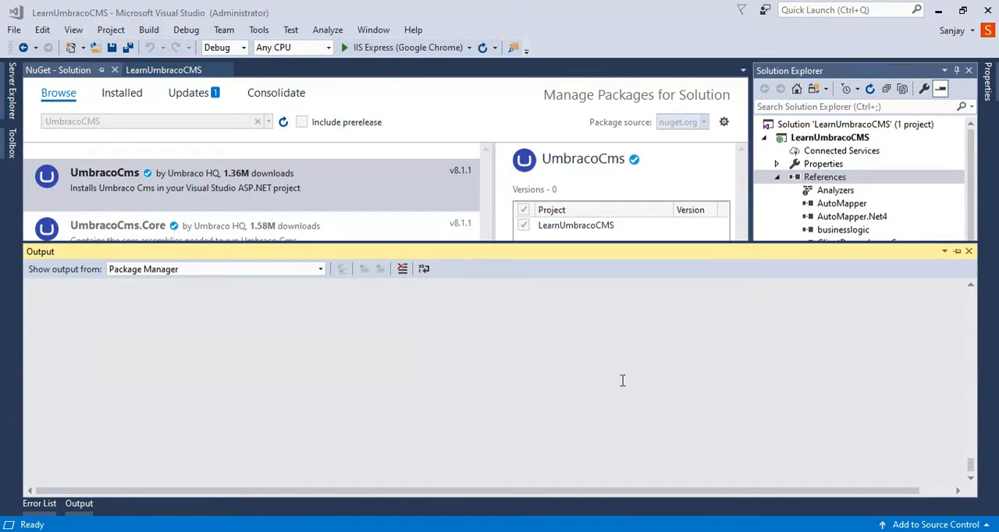
{"action": "left_click_drag", "start_coordinate": [577, 242], "coordinate": [580, 201]}
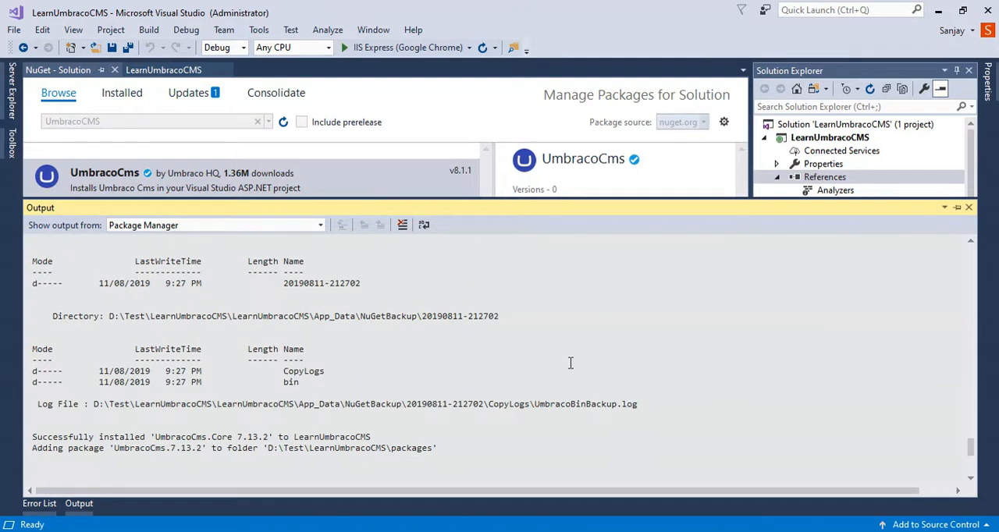
- Close the installation log and review the project's References and config folder in the solution tree, collapsing both
{"action": "scroll", "coordinate": [570, 363], "scroll_direction": "up", "scroll_amount": 1}
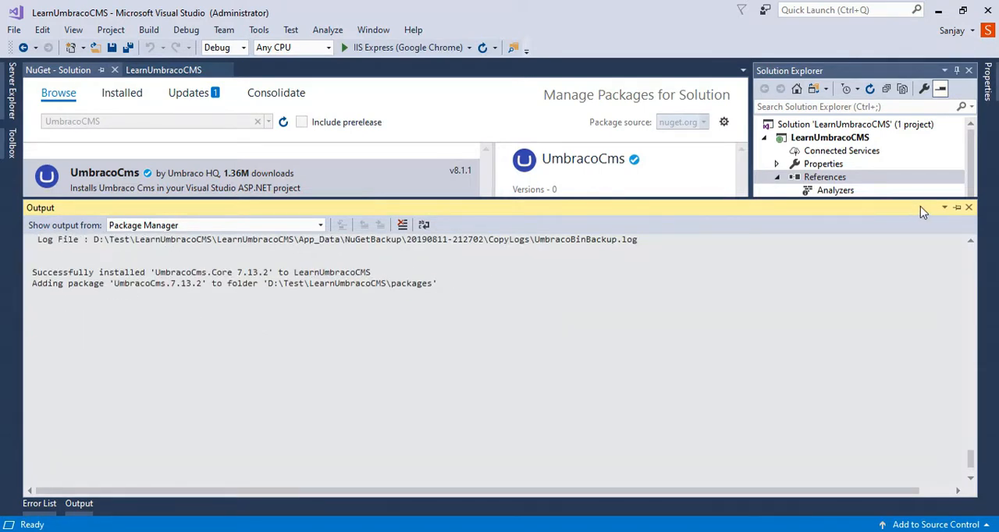
{"action": "left_click", "coordinate": [969, 207]}
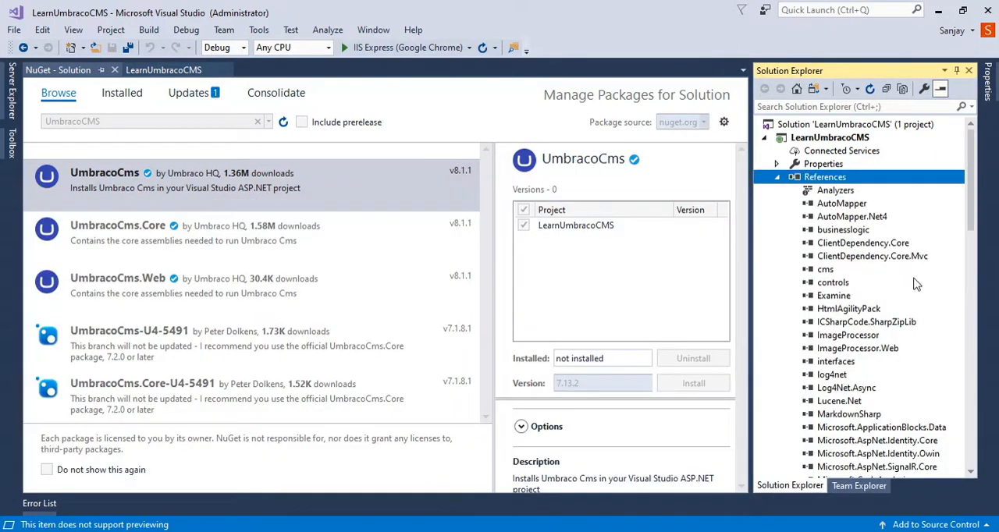
{"action": "left_click", "coordinate": [777, 178]}
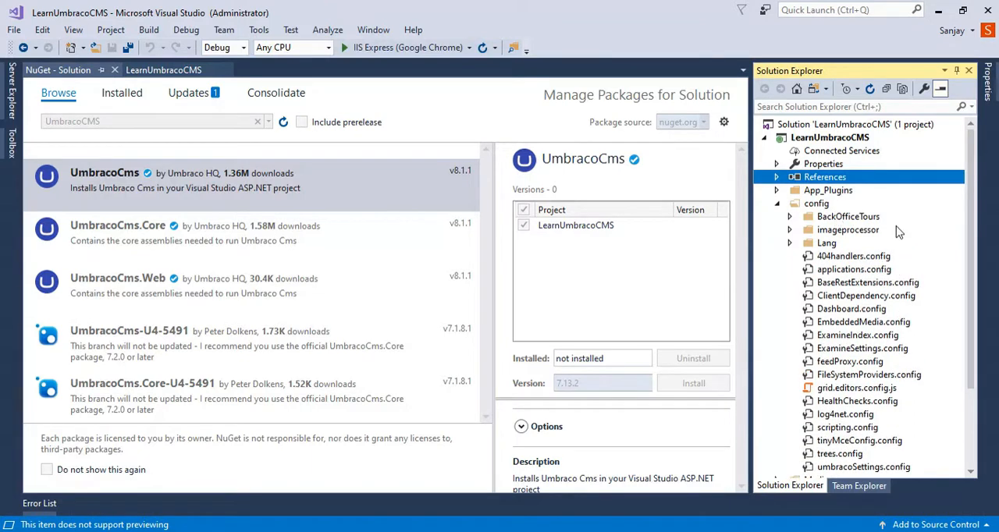
{"action": "scroll", "coordinate": [898, 232], "scroll_direction": "down", "scroll_amount": 1}
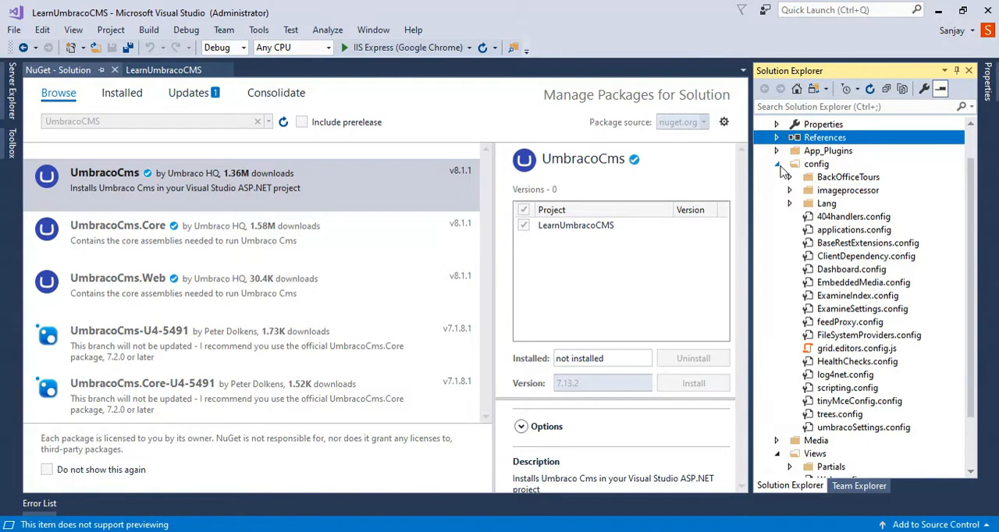
{"action": "left_click", "coordinate": [778, 167]}
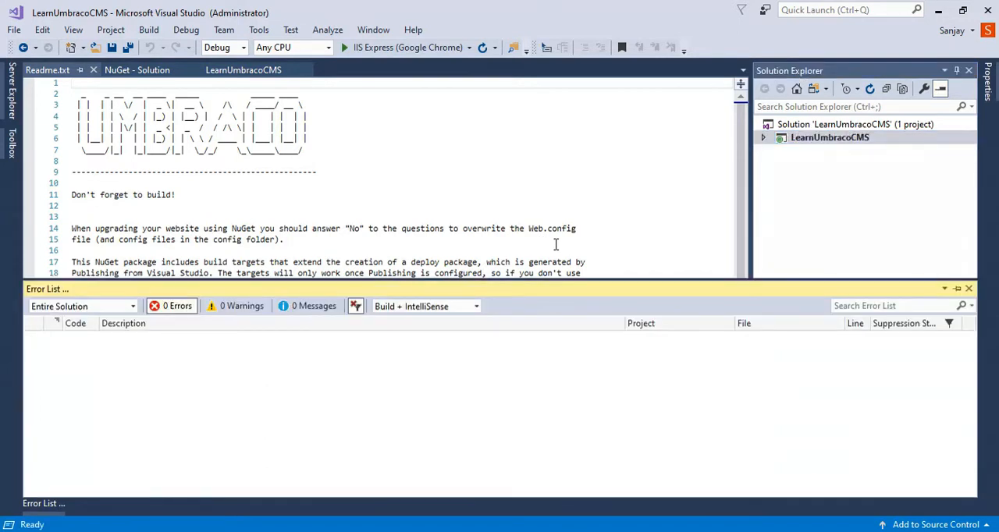
- Expand the LearnUmbracoCMS project in the solution tree and build the solution
{"action": "left_click", "coordinate": [595, 195]}
{"action": "left_click", "coordinate": [763, 138]}
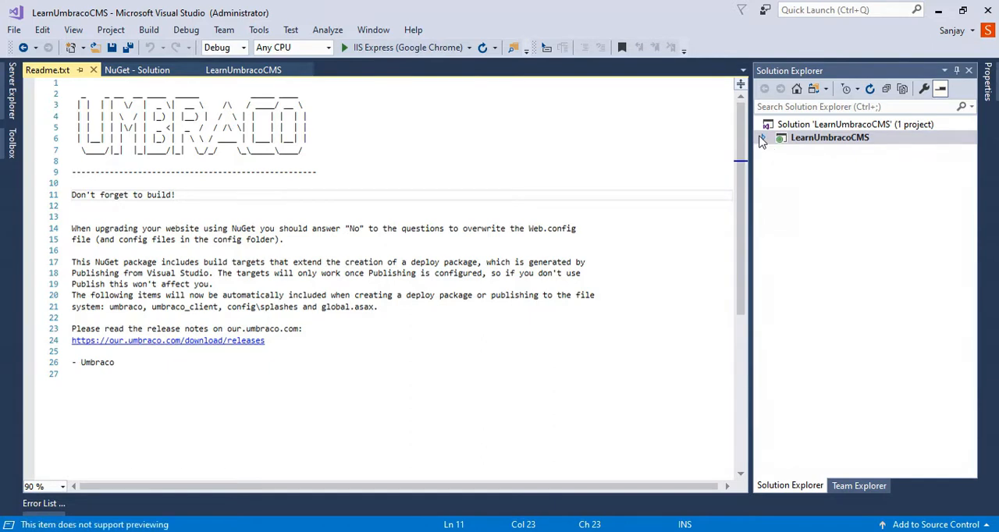
{"action": "right_click", "coordinate": [859, 128]}
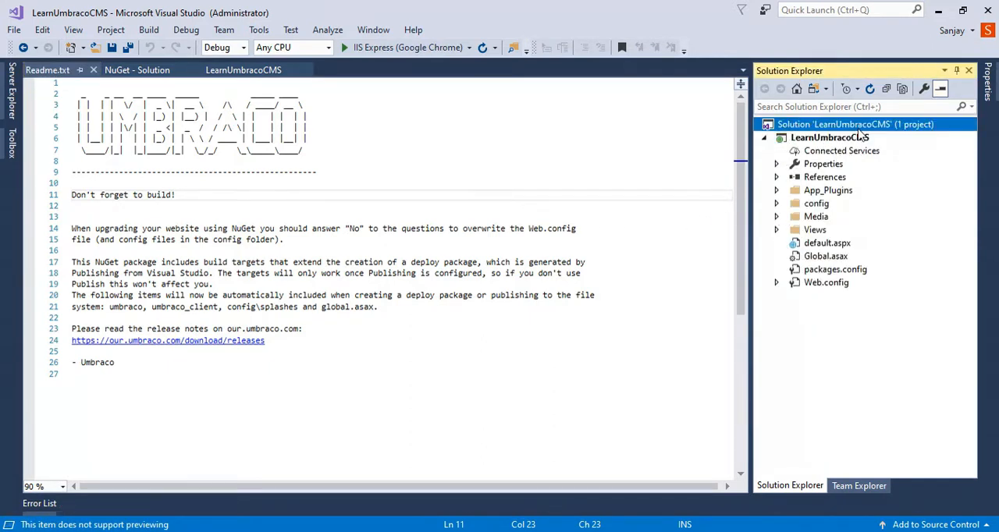
{"action": "left_click", "coordinate": [800, 139]}
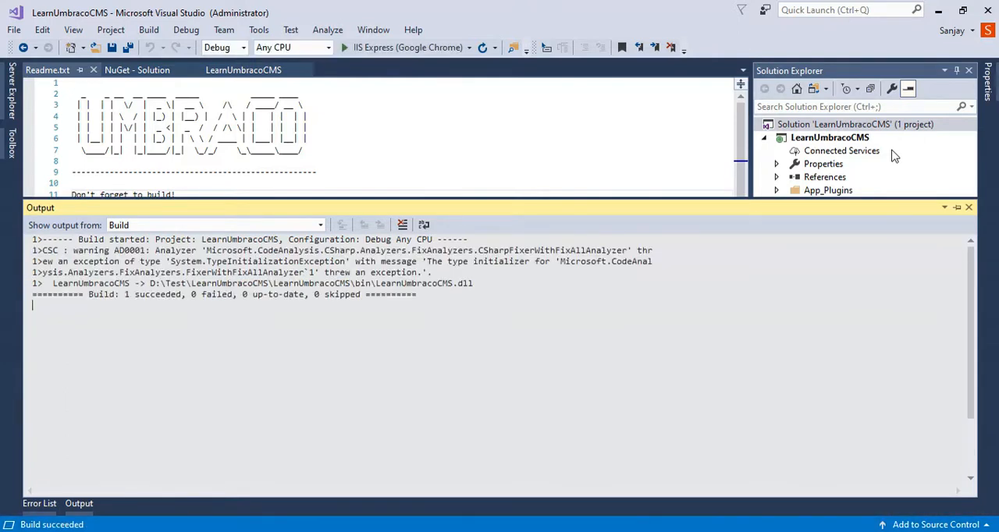
- Run the web application in IIS Express, modifying the Web.config file to enable debugging
{"action": "left_click", "coordinate": [424, 126]}
{"action": "left_click", "coordinate": [344, 49]}
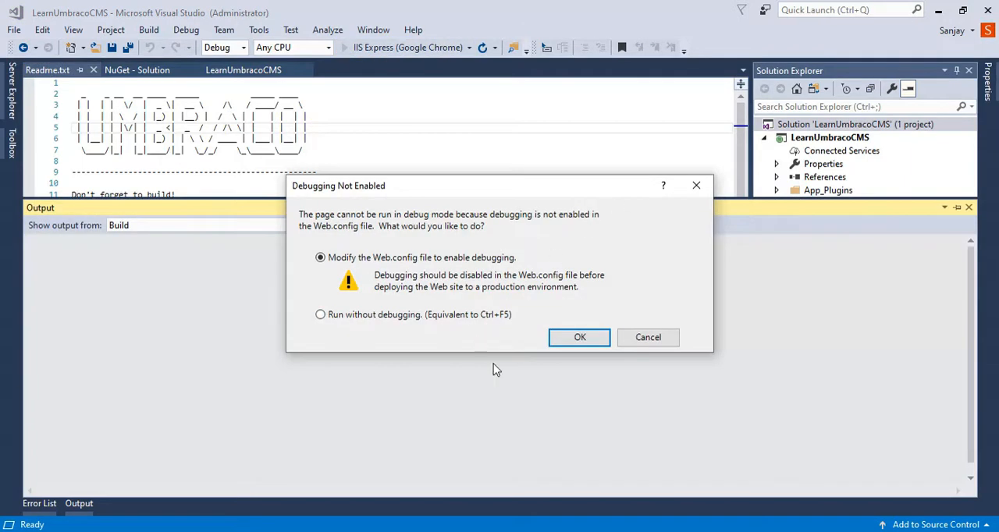
{"action": "left_click", "coordinate": [591, 345]}
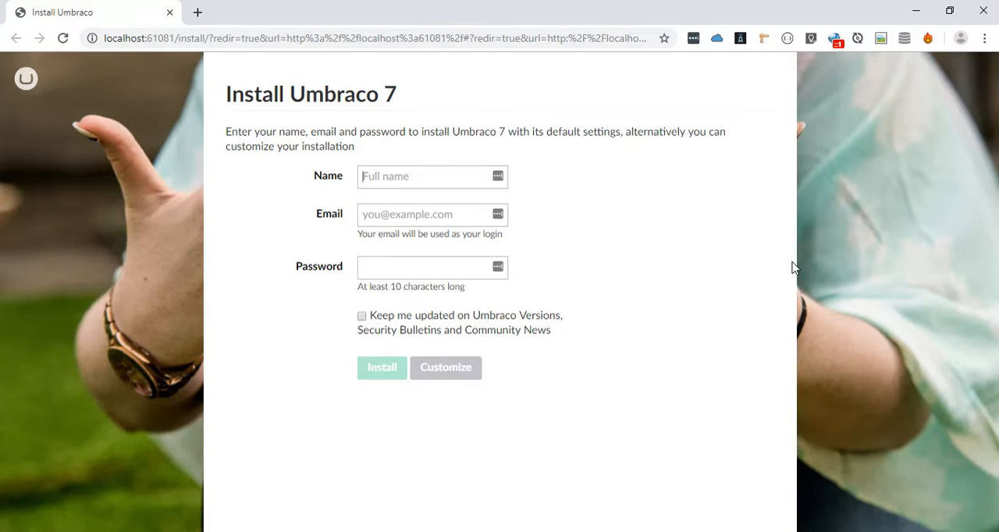
- Fill in the account's name and e-mail in the Umbraco 7 install form, switching the keyboard layout to US for the @ sign
{"action": "key", "text": "Tab"}
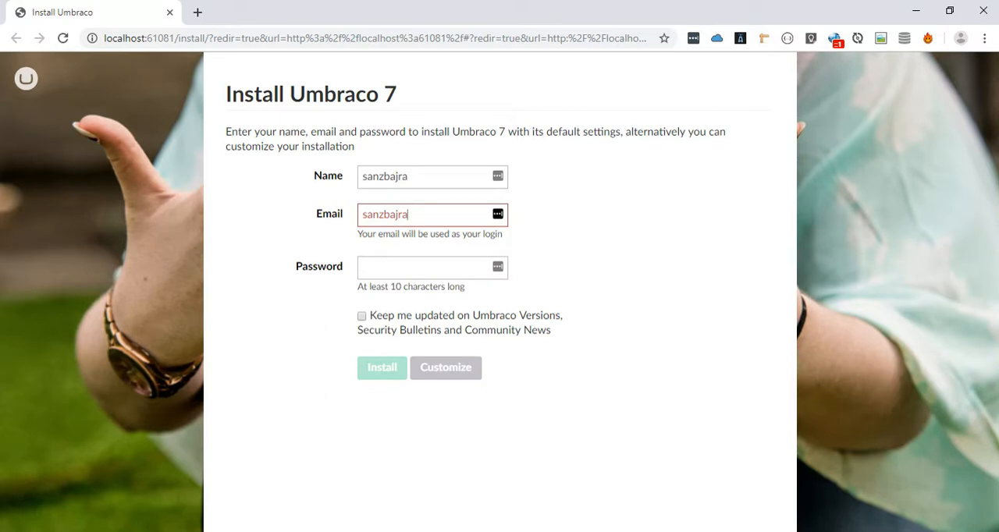
{"action": "left_click", "coordinate": [898, 531]}
{"action": "left_click", "coordinate": [895, 467]}
{"action": "type", "text": "@gmail.com"}
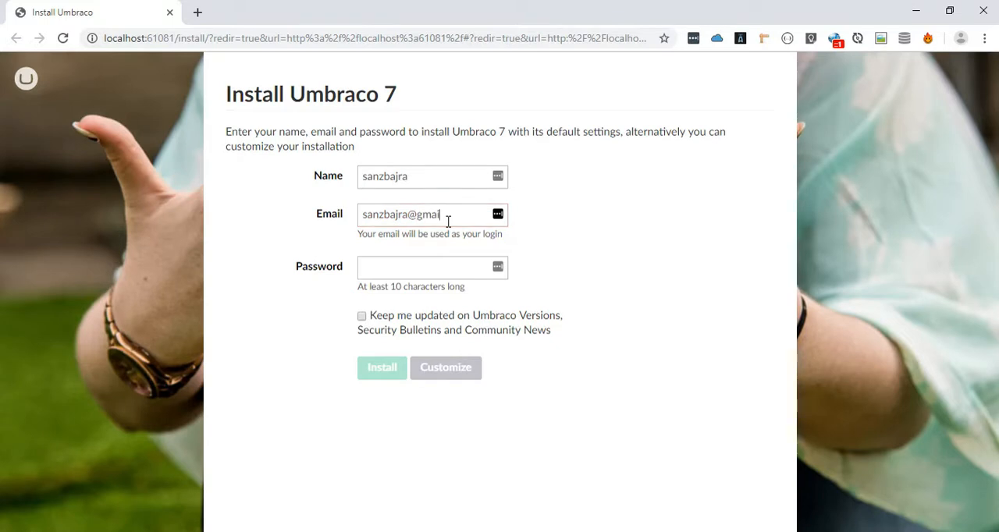
- Enter an account password that meets the minimum length of 10 characters in the install form
{"action": "left_click", "coordinate": [424, 264]}
{"action": "type", "text": "test123"}
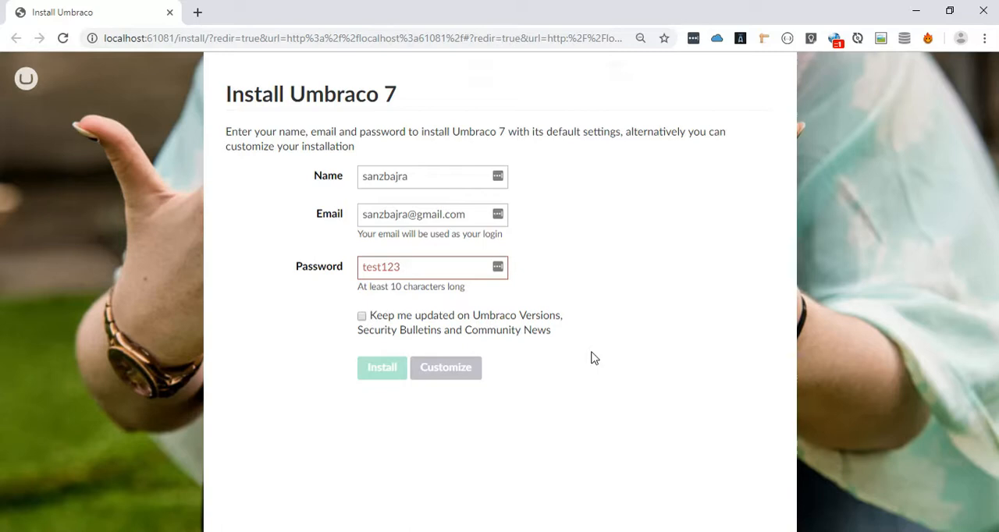
{"action": "key", "text": "ctrl+minus"}
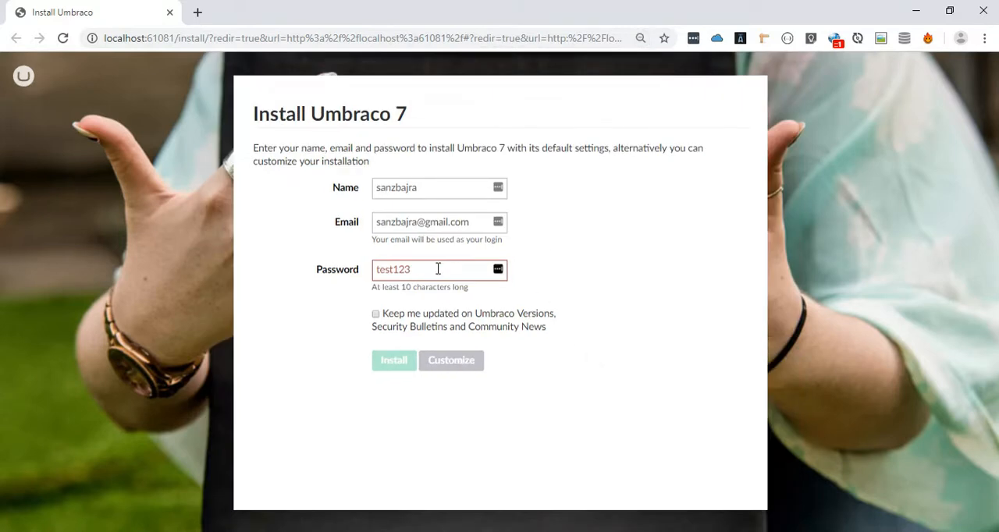
{"action": "left_click_drag", "start_coordinate": [438, 268], "coordinate": [262, 273]}
{"action": "type", "text": "test1234567"}
{"action": "key", "text": "BackSpace"}
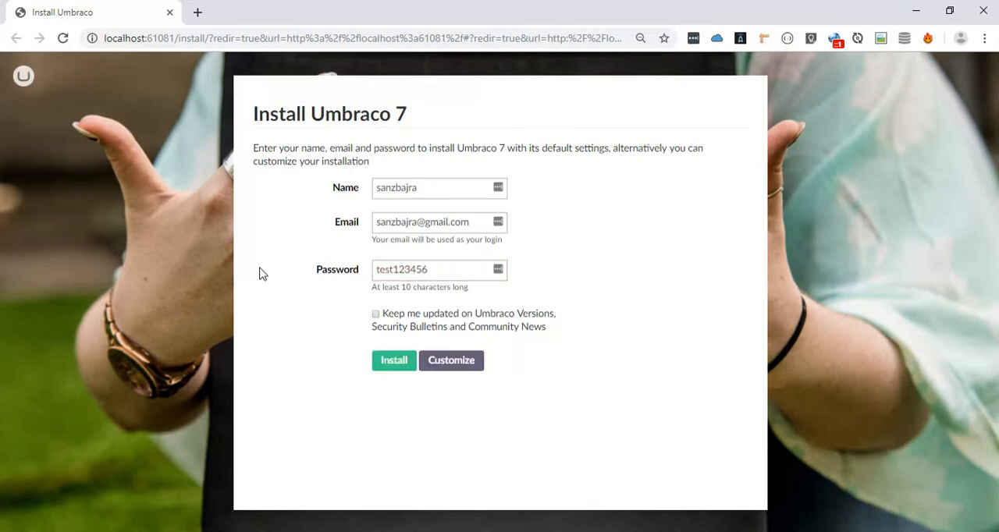
- Review the database types in the customized installation, keep Microsoft SQL Server Compact (SQL CE), and return to the install form
{"action": "left_click", "coordinate": [461, 359]}
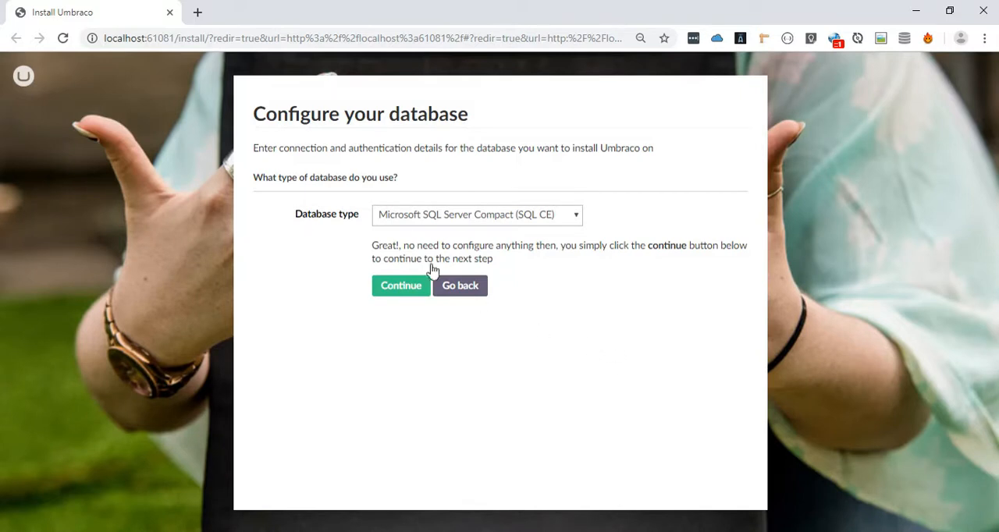
{"action": "left_click", "coordinate": [551, 217]}
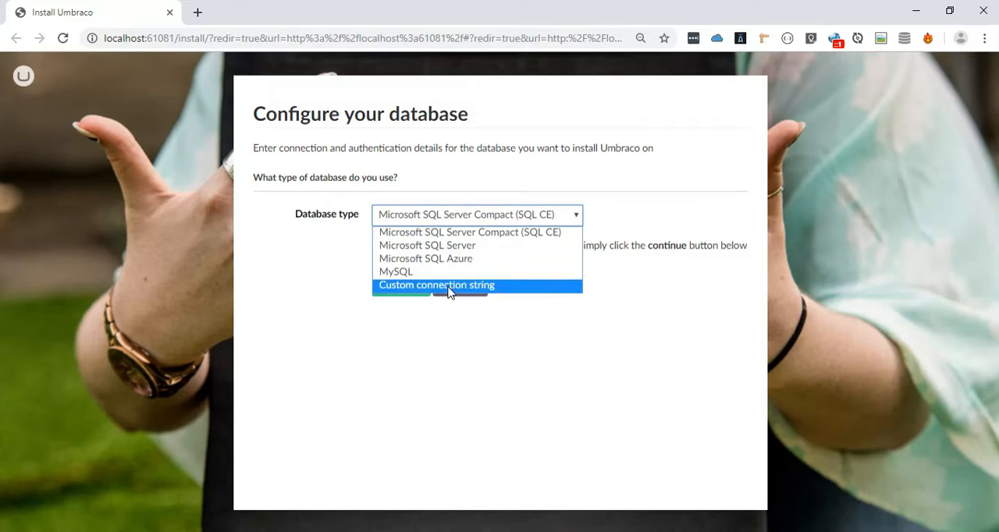
{"action": "left_click", "coordinate": [548, 233]}
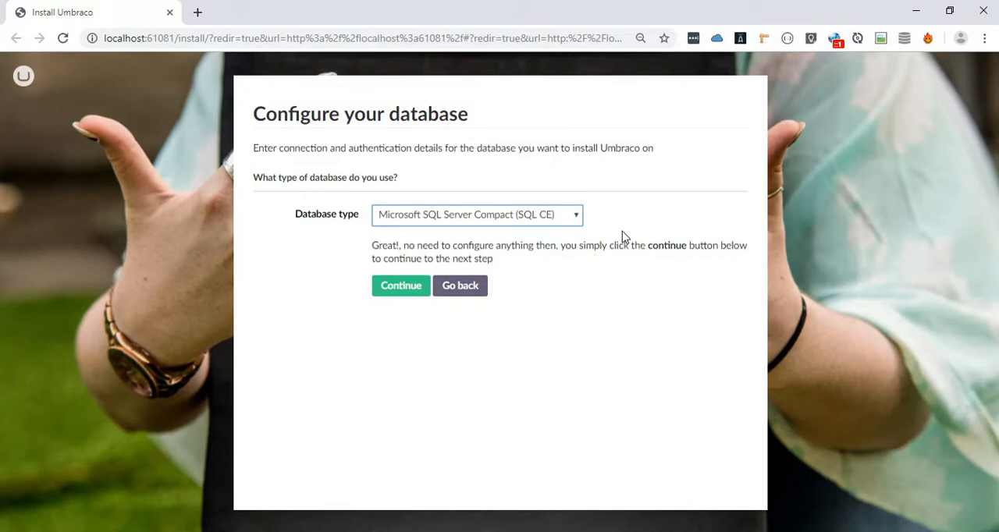
{"action": "left_click", "coordinate": [472, 290]}
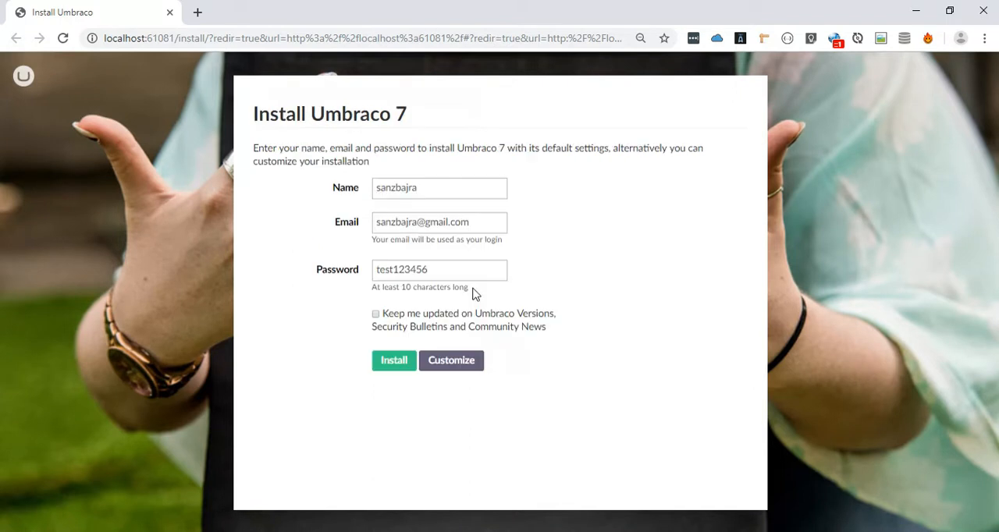
- Install Umbraco 7 with its default settings and dismiss the welcome tour
{"action": "left_click", "coordinate": [394, 361]}
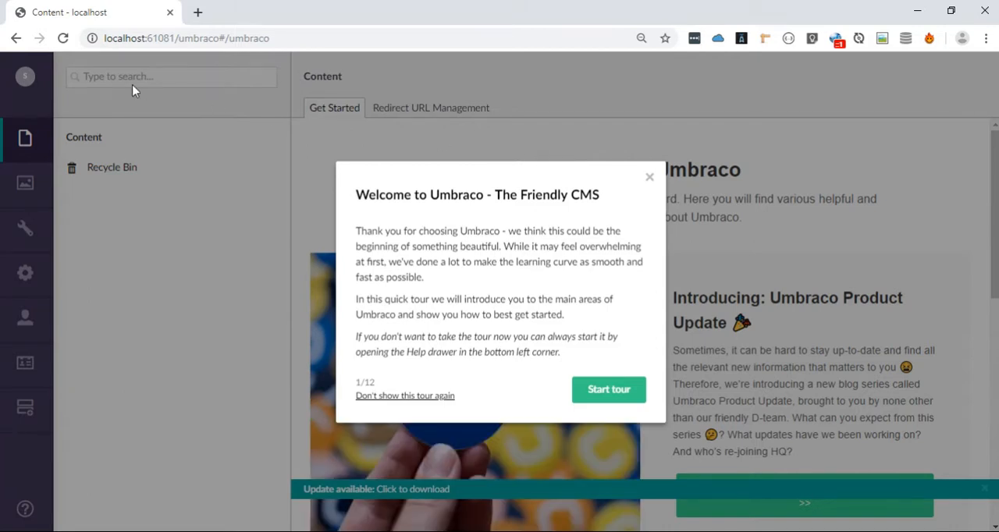
{"action": "left_click", "coordinate": [649, 179]}
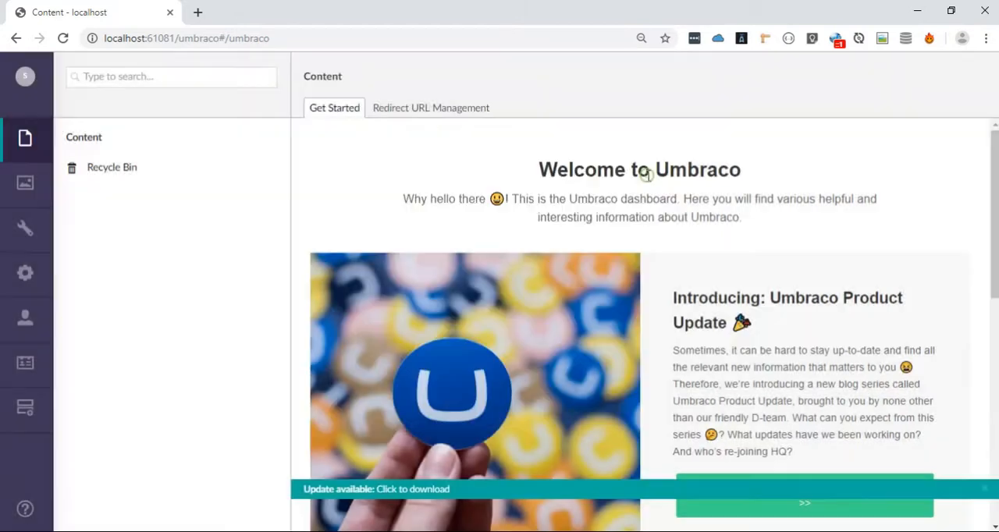
- Look through the Media, Settings, Developer, Users, Members and Forms sections of the Umbraco back office
{"action": "left_click", "coordinate": [24, 195]}
{"action": "left_click", "coordinate": [35, 246]}
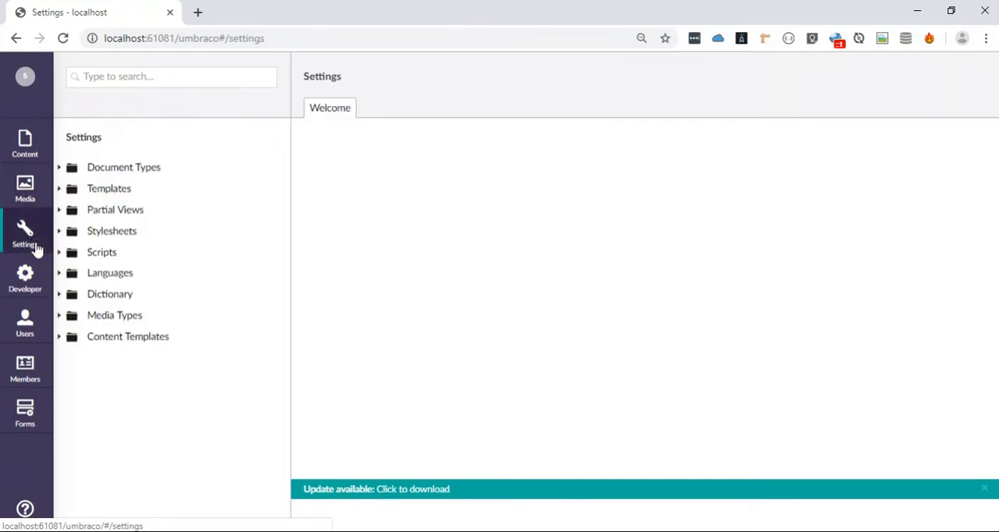
{"action": "left_click", "coordinate": [27, 282]}
{"action": "left_click", "coordinate": [27, 337]}
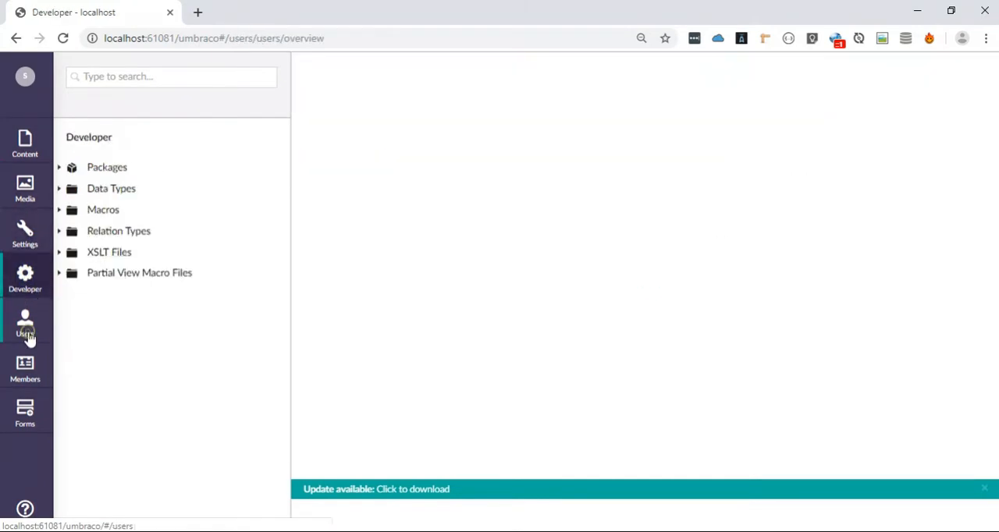
{"action": "left_click", "coordinate": [25, 367]}
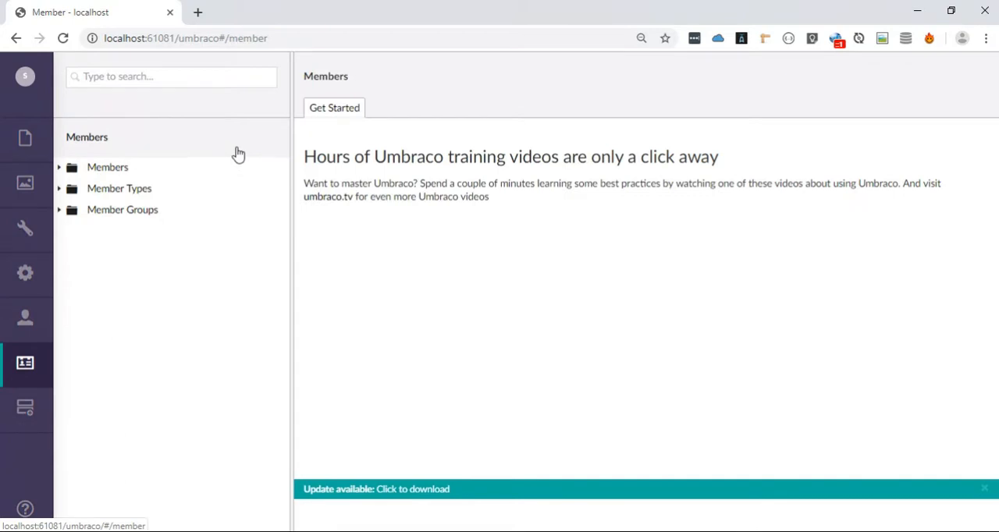
{"action": "left_click", "coordinate": [34, 402]}
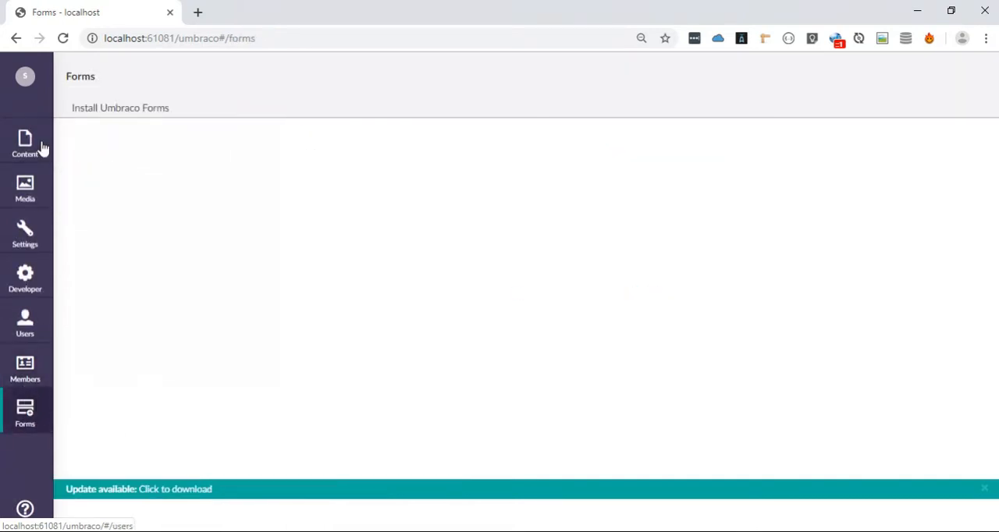
- Log out of the back office and enter the account's e-mail as the login username, using the US keyboard layout
{"action": "left_click", "coordinate": [26, 78]}
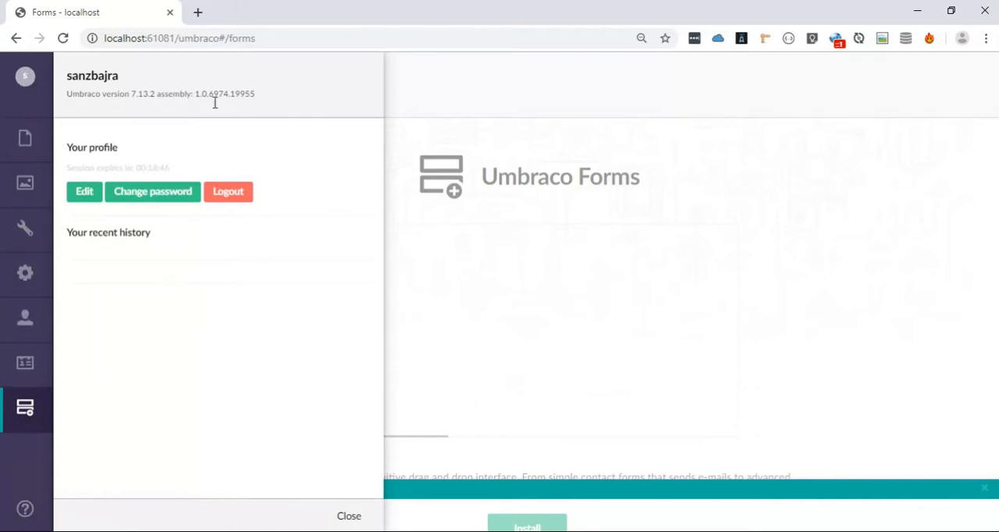
{"action": "left_click", "coordinate": [228, 192]}
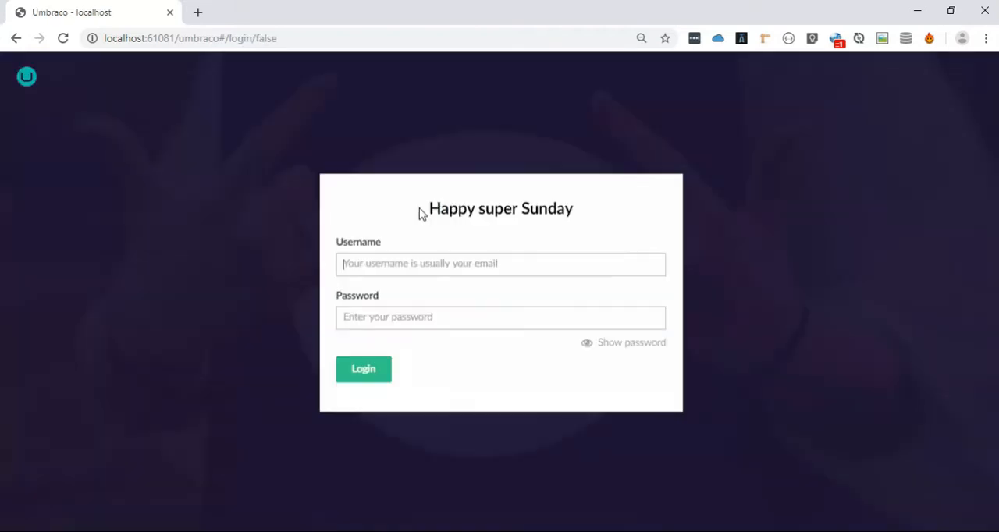
{"action": "type", "text": "sanz"}
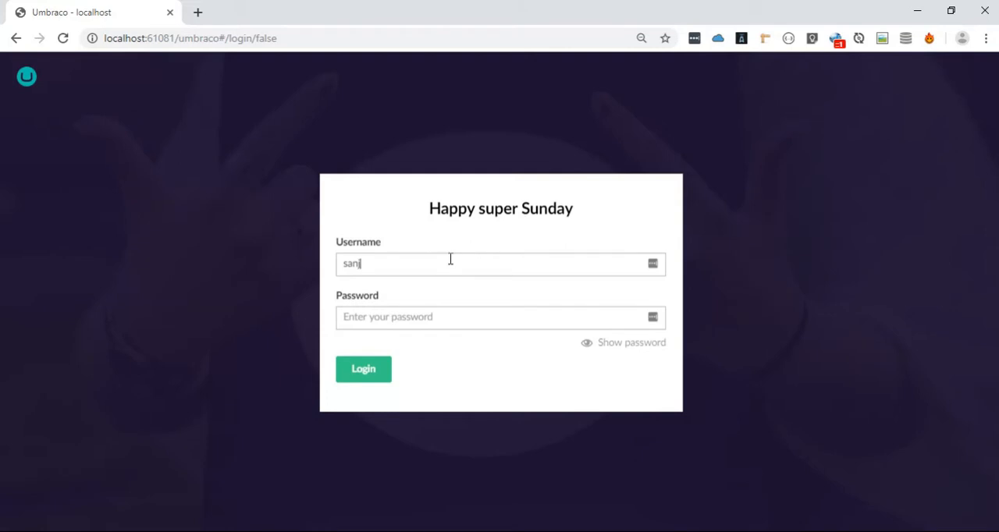
{"action": "type", "text": "bajra\""}
{"action": "key", "text": "BackSpace"}
{"action": "left_click", "coordinate": [896, 531]}
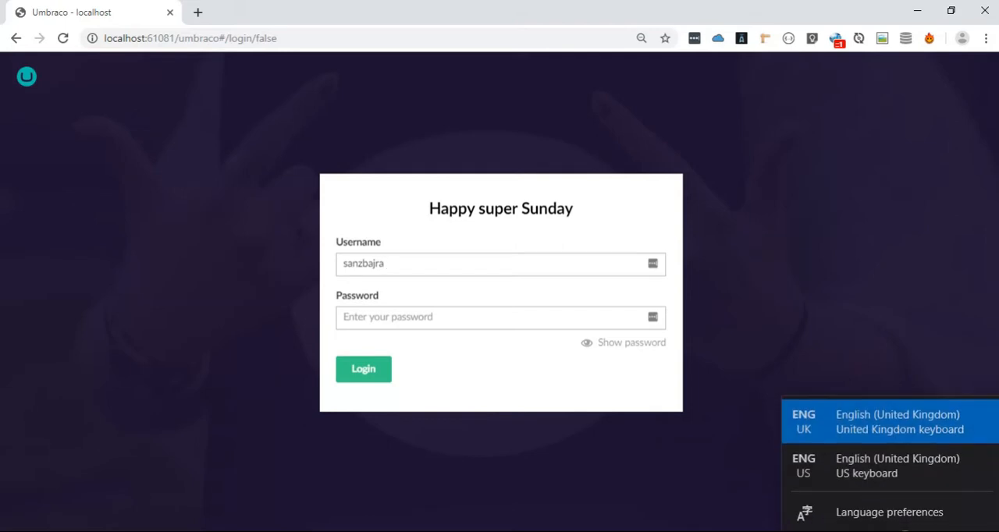
{"action": "left_click", "coordinate": [896, 463]}
{"action": "type", "text": "@gmail.com"}
{"action": "key", "text": "Tab"}
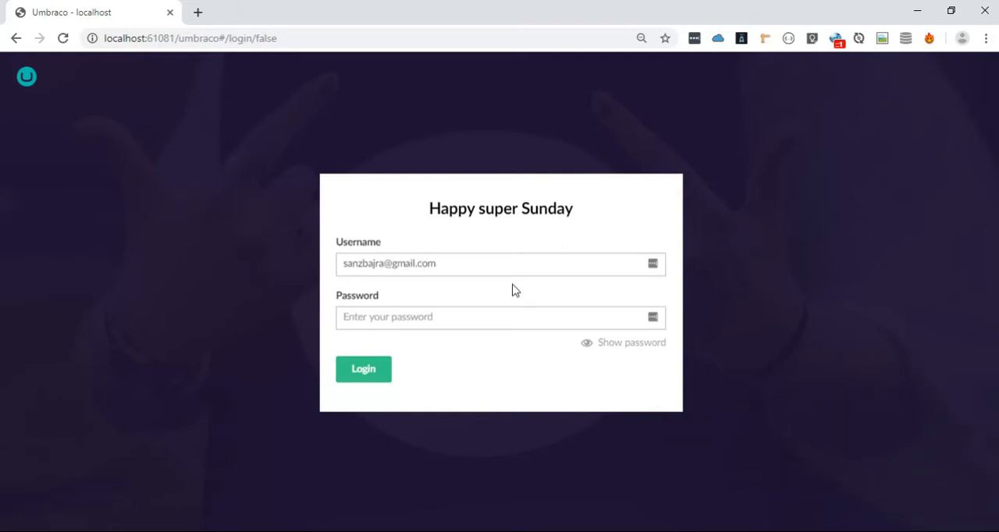
- Enter the account password, log in to the back office, and dismiss the save-password prompt and the welcome tour
{"action": "type", "text": "••••••••••"}
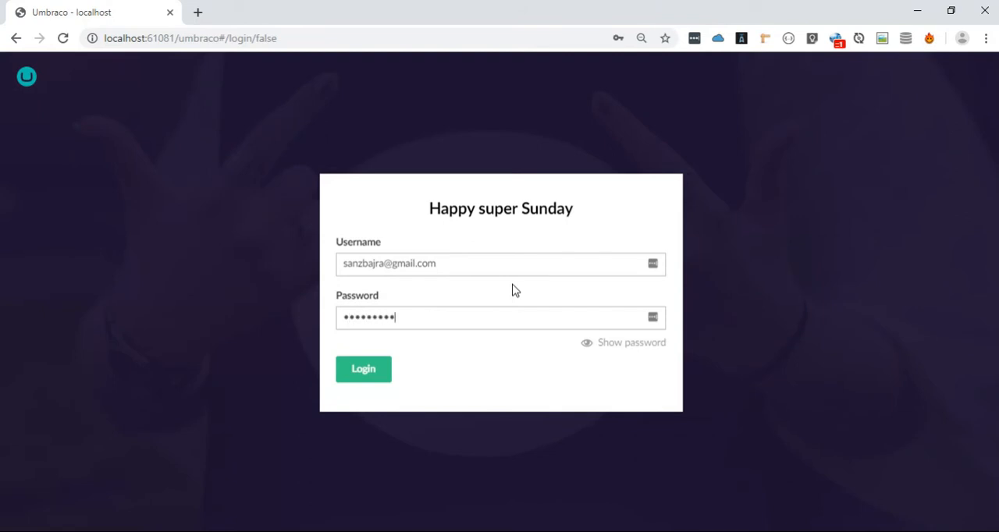
{"action": "left_click", "coordinate": [347, 374]}
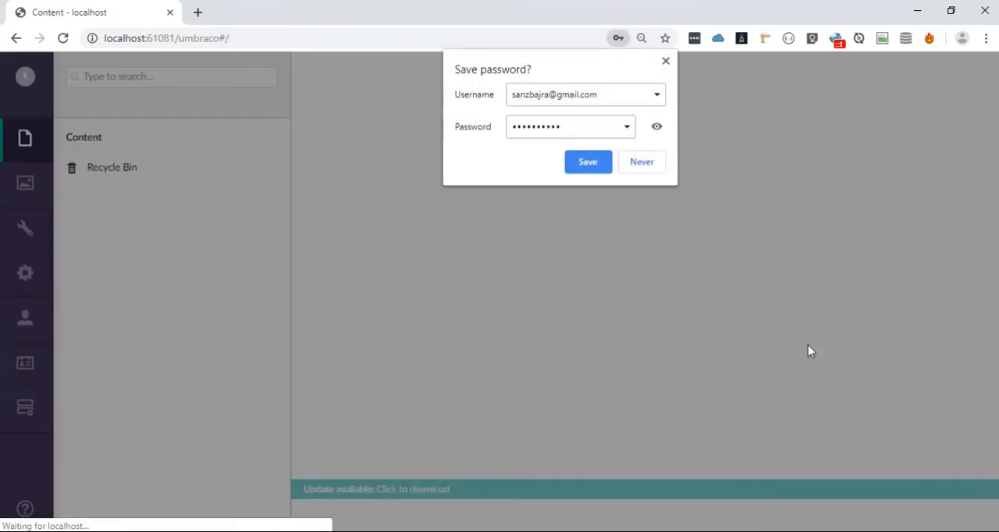
{"action": "left_click", "coordinate": [665, 61]}
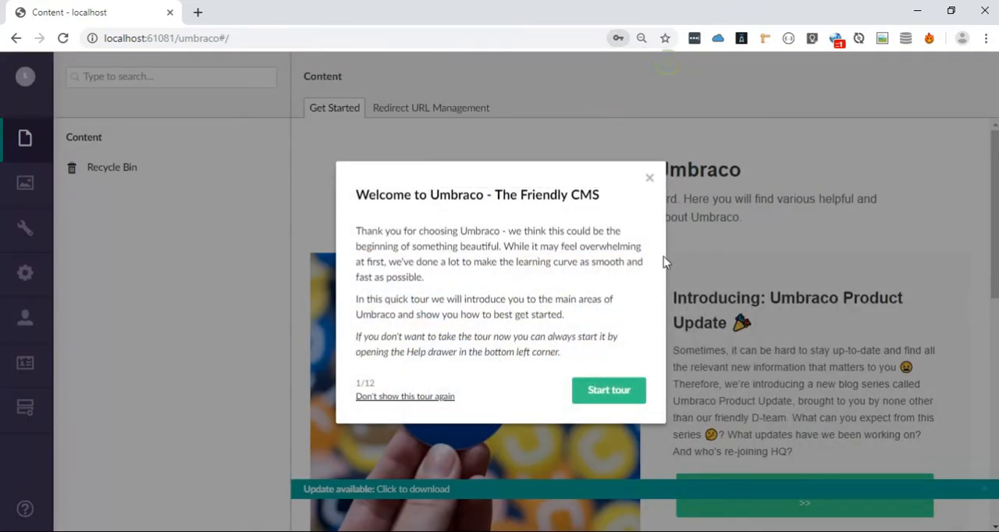
{"action": "left_click", "coordinate": [649, 180]}
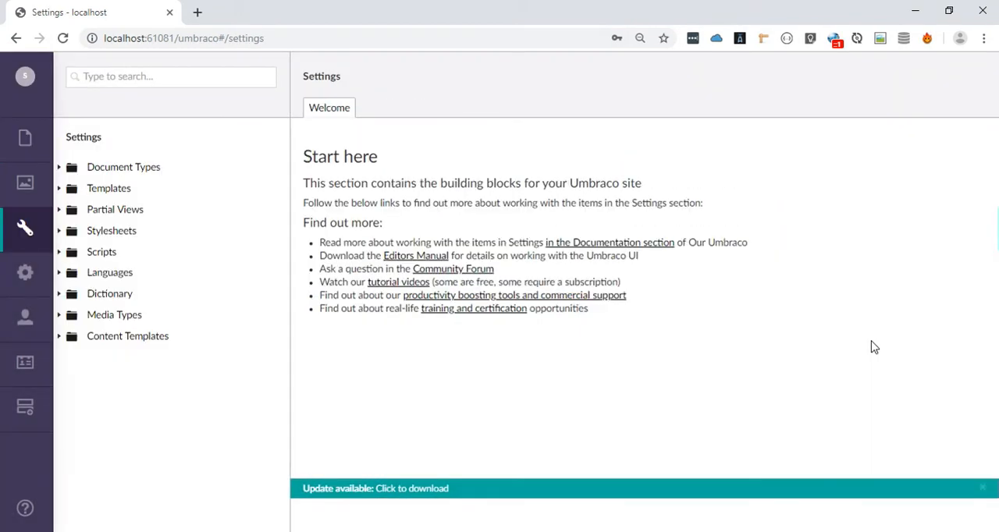